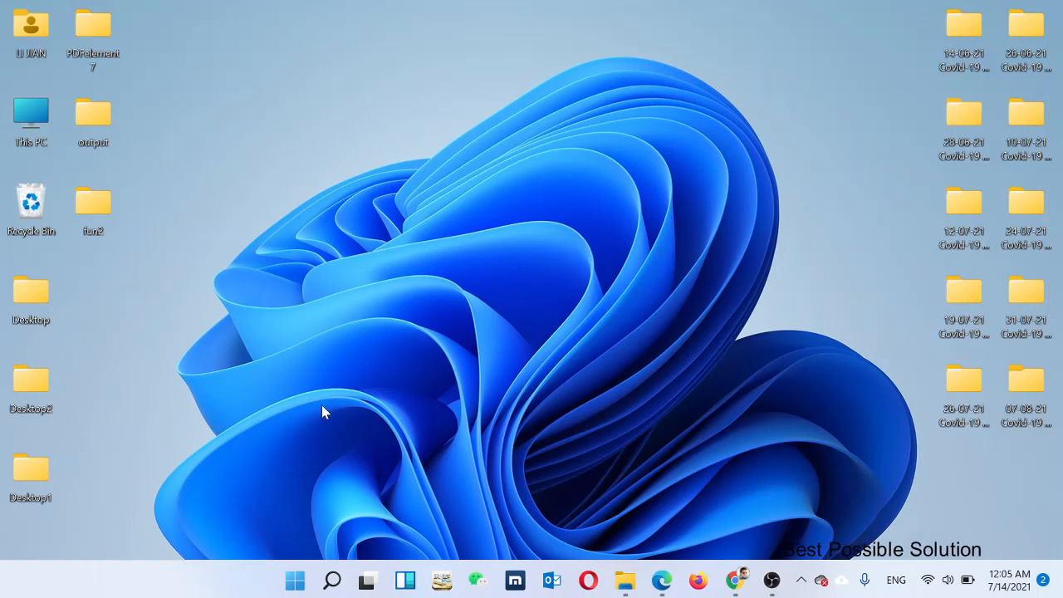
# View the pinned and recommended apps in the Start menu and close it
pyautogui.click(294, 580)
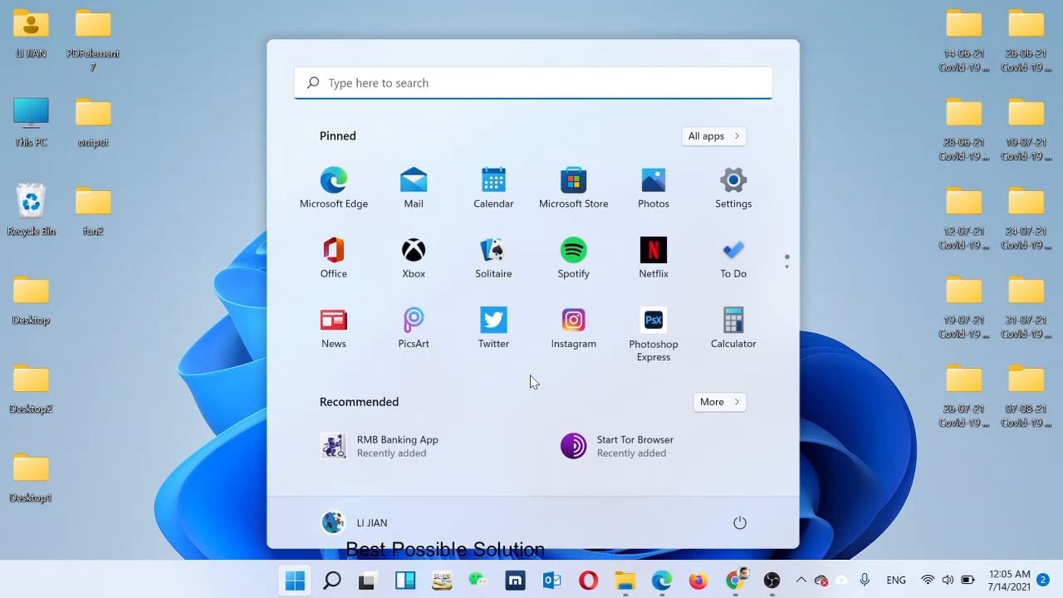
pyautogui.click(235, 508)
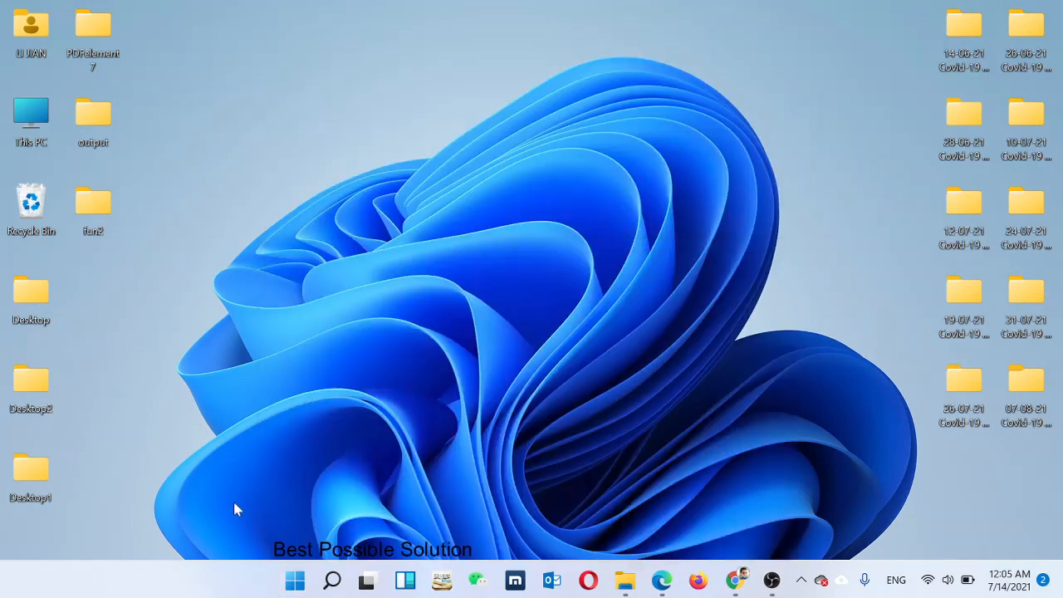
# Search Windows for "mi" and open Microsoft Store
pyautogui.click(332, 581)
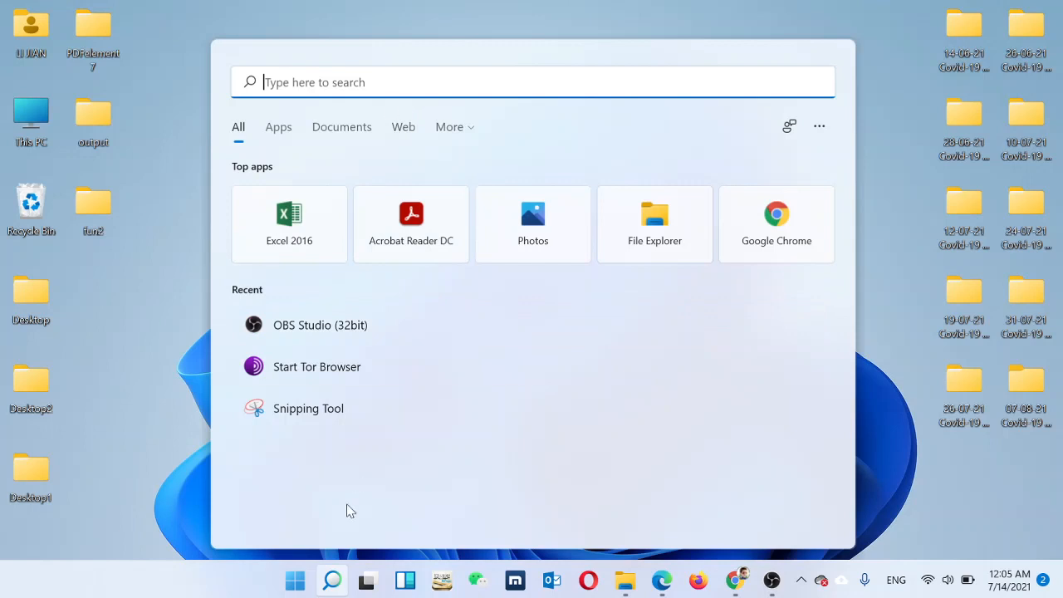
pyautogui.click(337, 586)
pyautogui.click(334, 584)
pyautogui.write('mi')
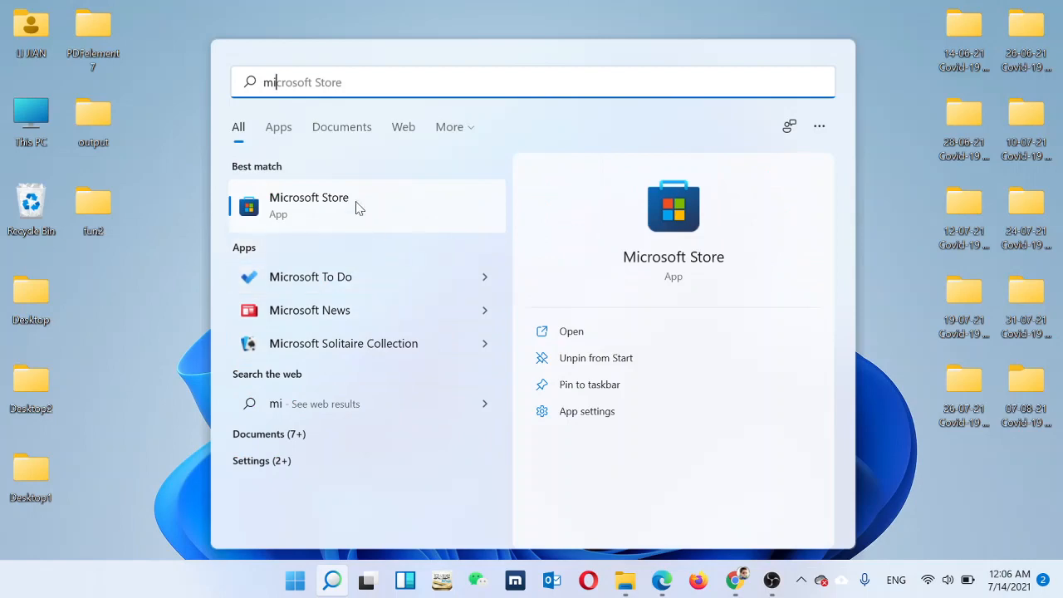
pyautogui.click(341, 216)
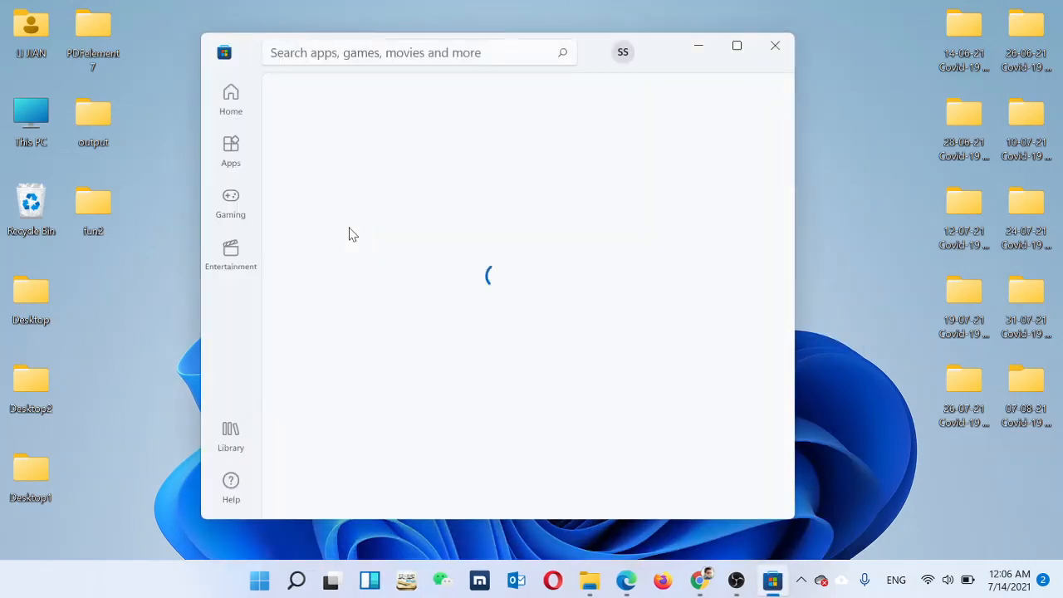
# Browse the Store's Apps page through the specials, favorite apps and collections, and return to its beginning
pyautogui.click(231, 152)
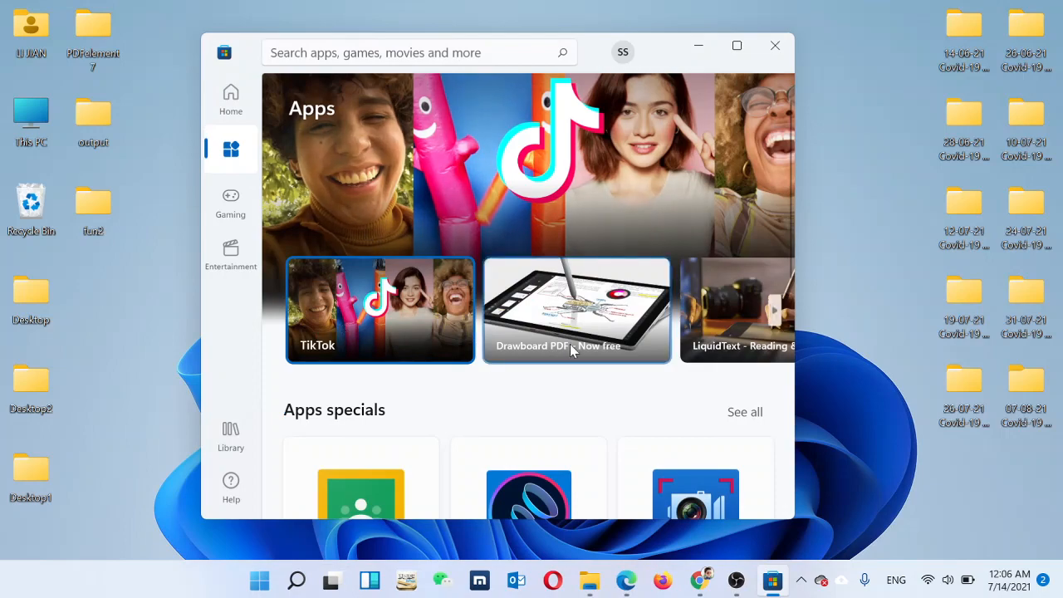
pyautogui.scroll(-3, 581, 349)
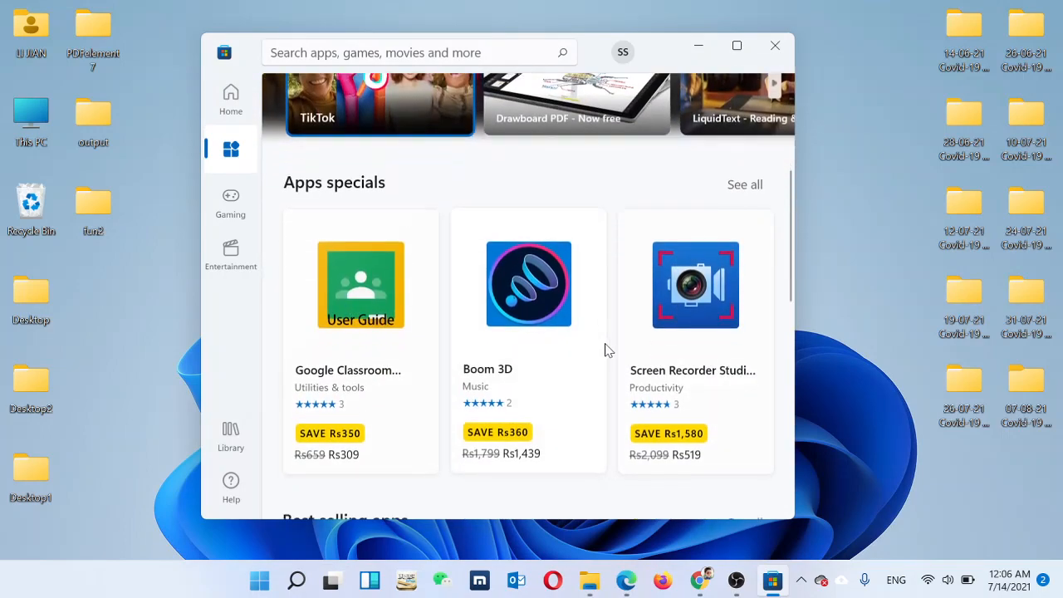
pyautogui.scroll(-14, 606, 350)
pyautogui.scroll(4, 606, 356)
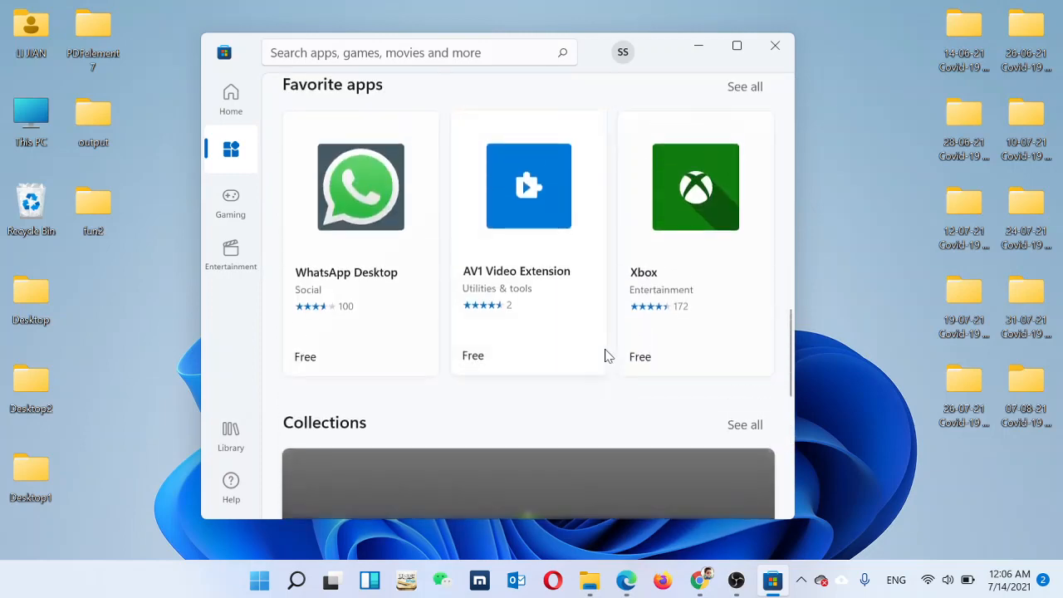
pyautogui.scroll(-7, 512, 290)
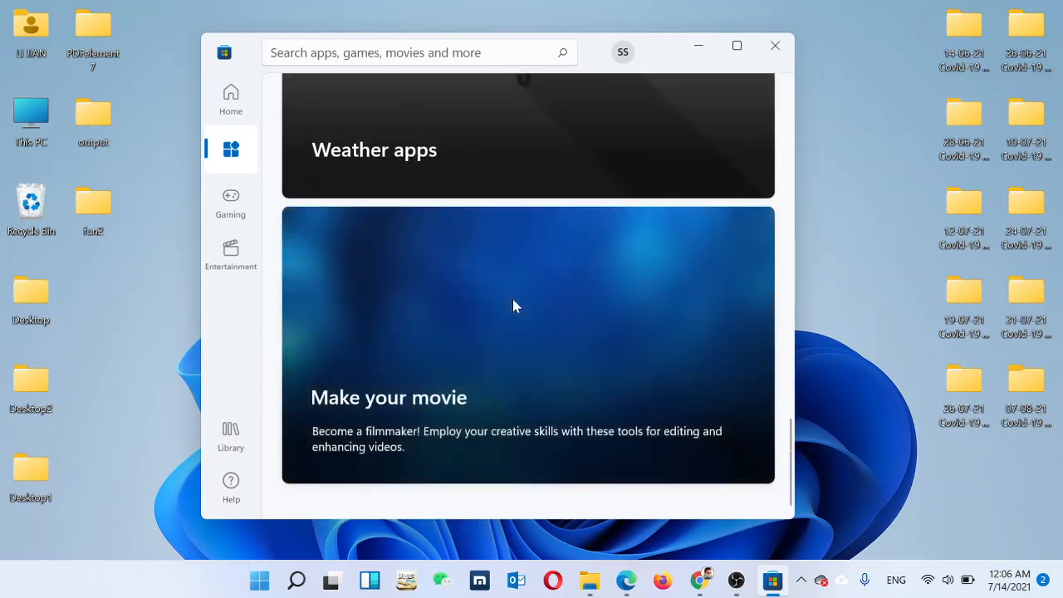
pyautogui.scroll(20, 513, 306)
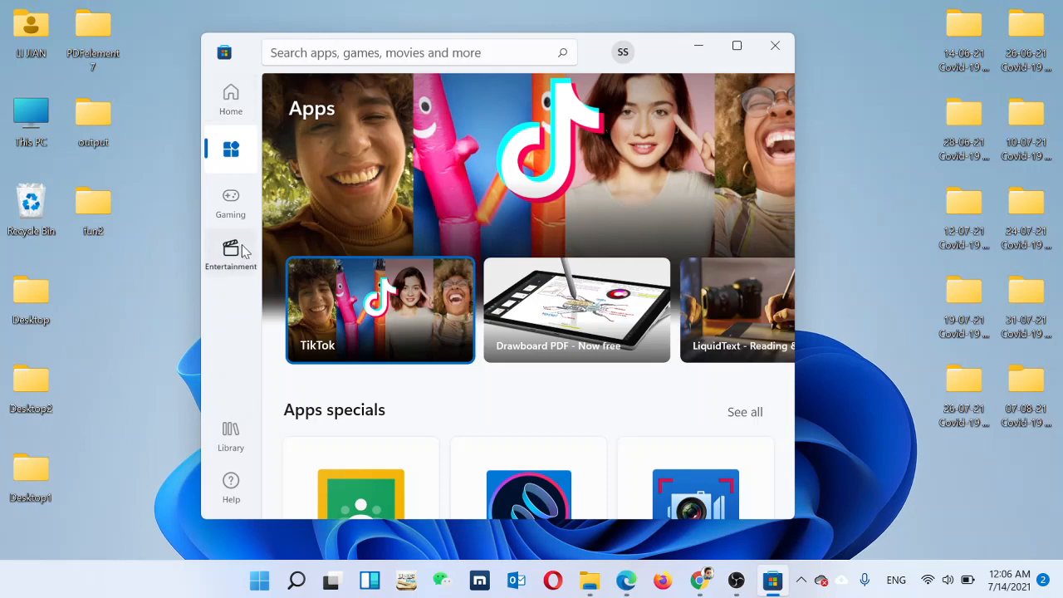
# Browse the Store's Gaming page through the best selling, top free and favorite games
pyautogui.click(232, 212)
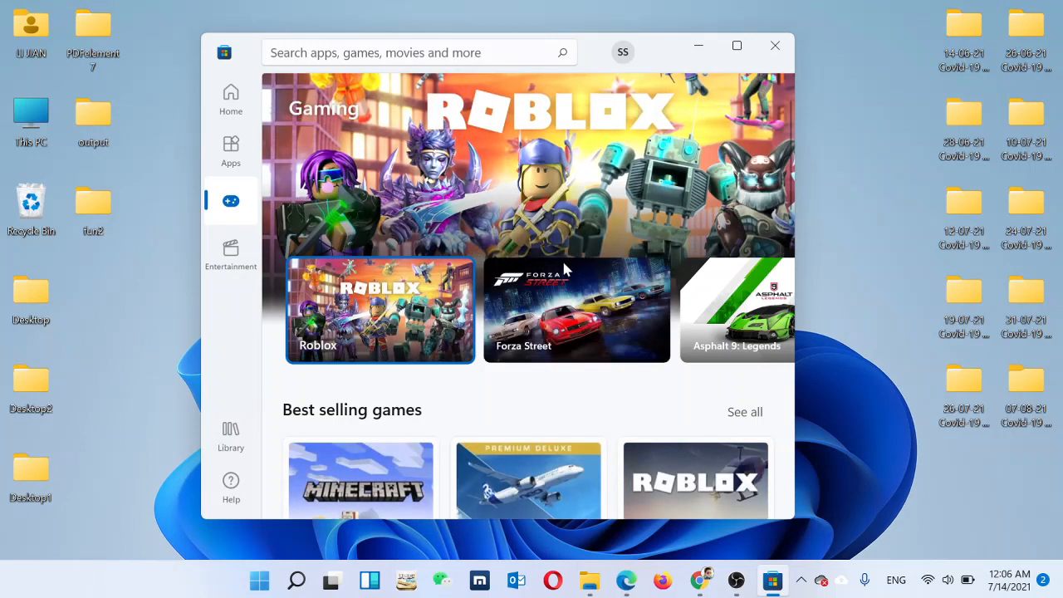
pyautogui.scroll(-3, 564, 267)
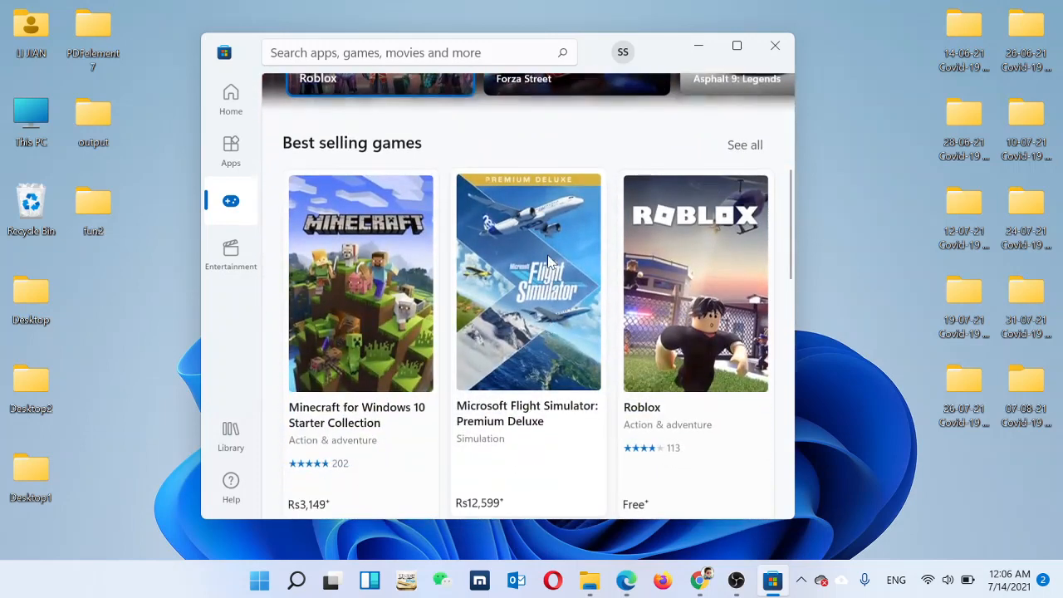
pyautogui.scroll(-8, 548, 259)
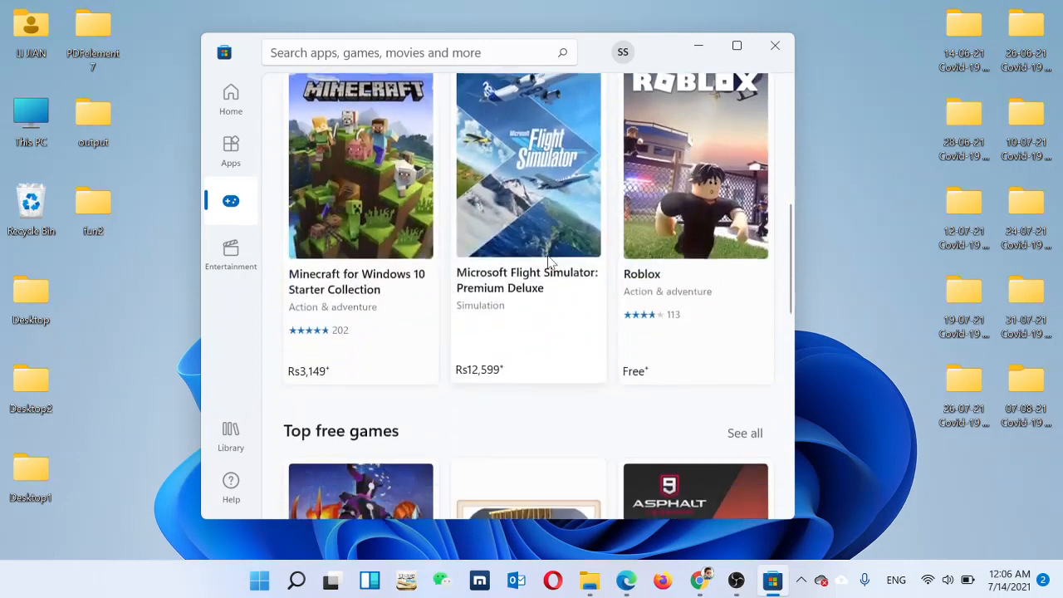
pyautogui.scroll(-1, 548, 265)
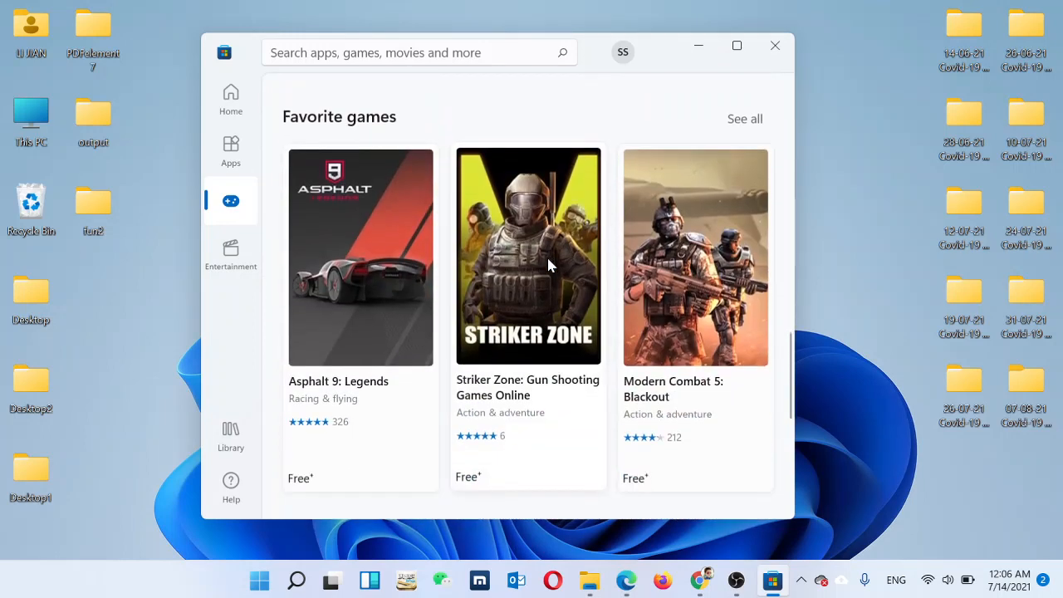
pyautogui.scroll(-1, 548, 266)
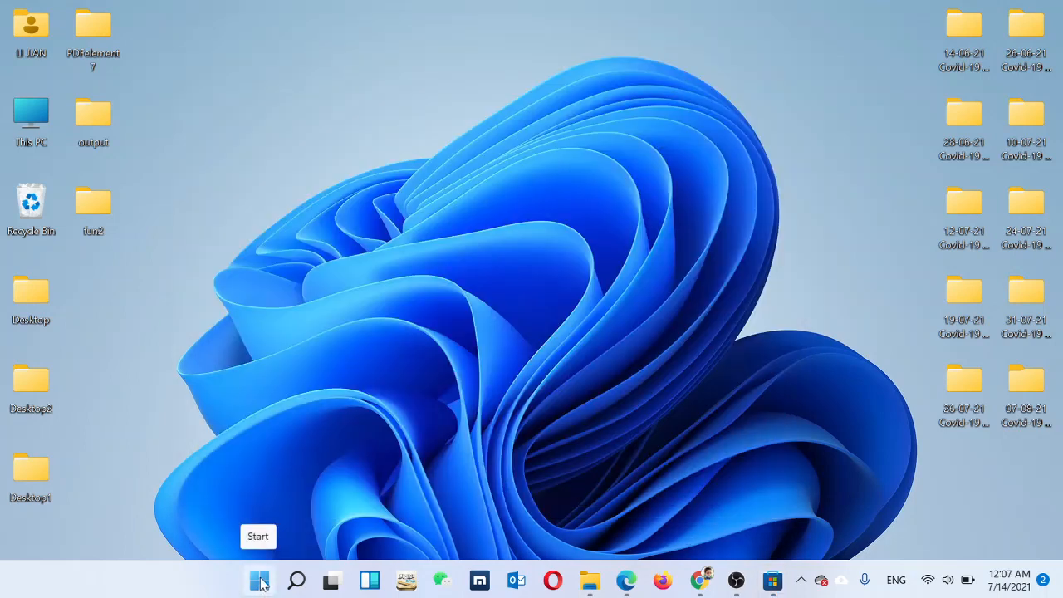
# Look through the complete alphabetical list of installed apps in the Start menu and close it
pyautogui.click(260, 585)
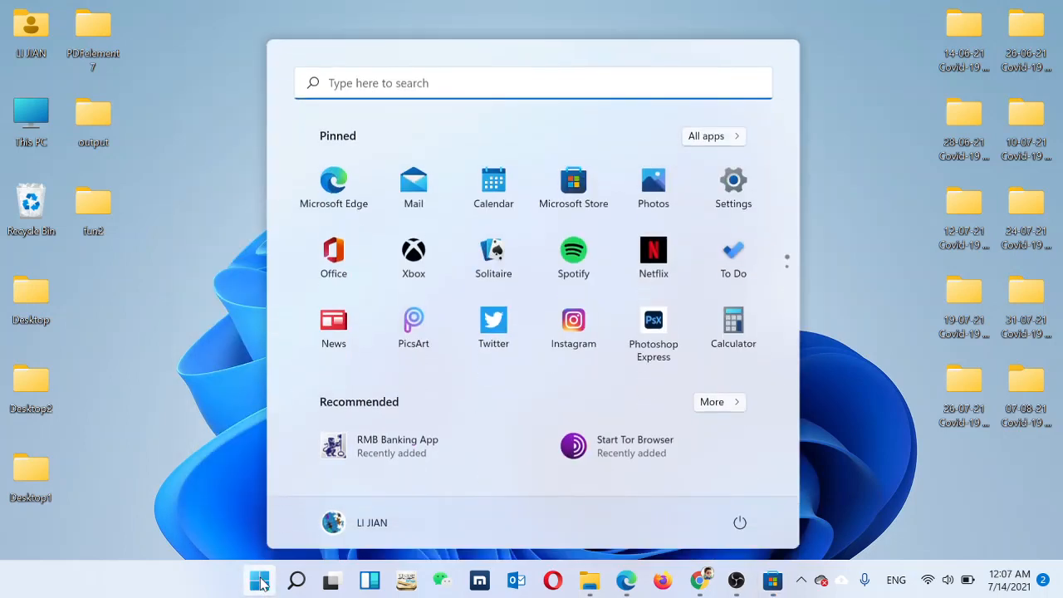
pyautogui.click(706, 137)
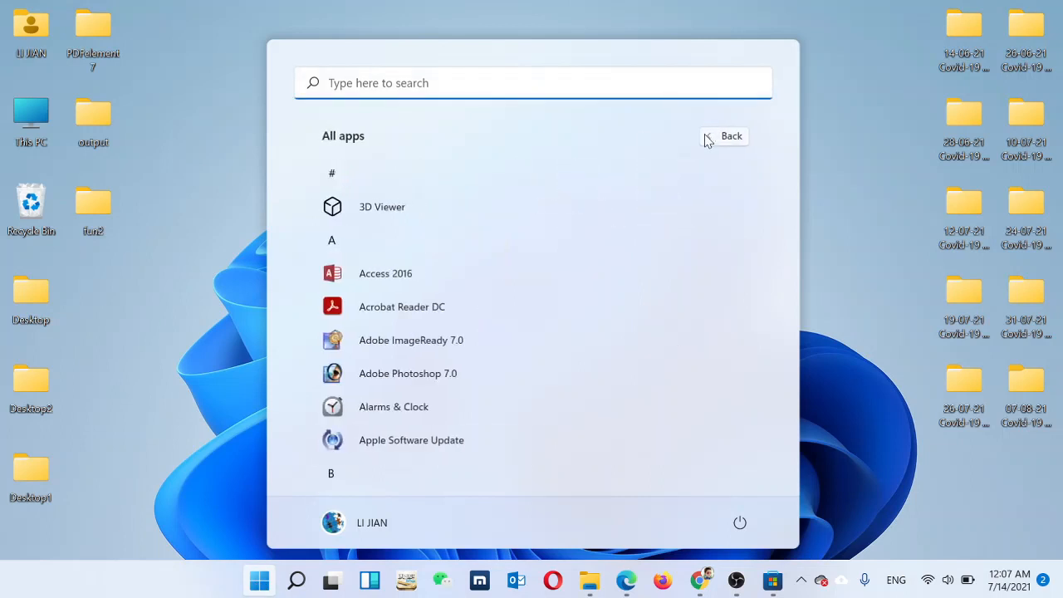
pyautogui.scroll(-10, 442, 224)
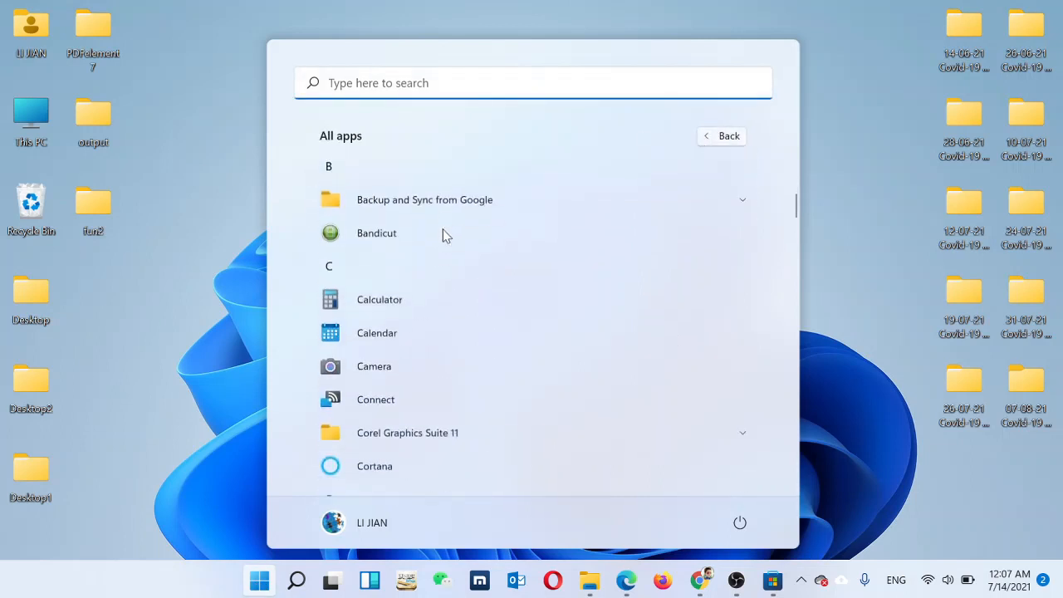
pyautogui.scroll(-3, 456, 287)
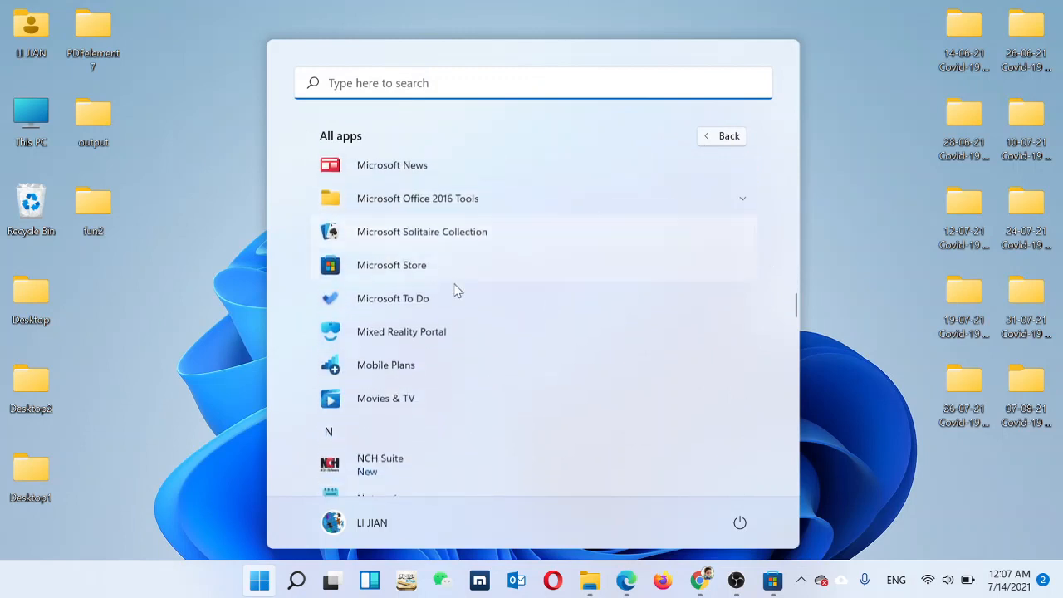
pyautogui.scroll(3, 456, 289)
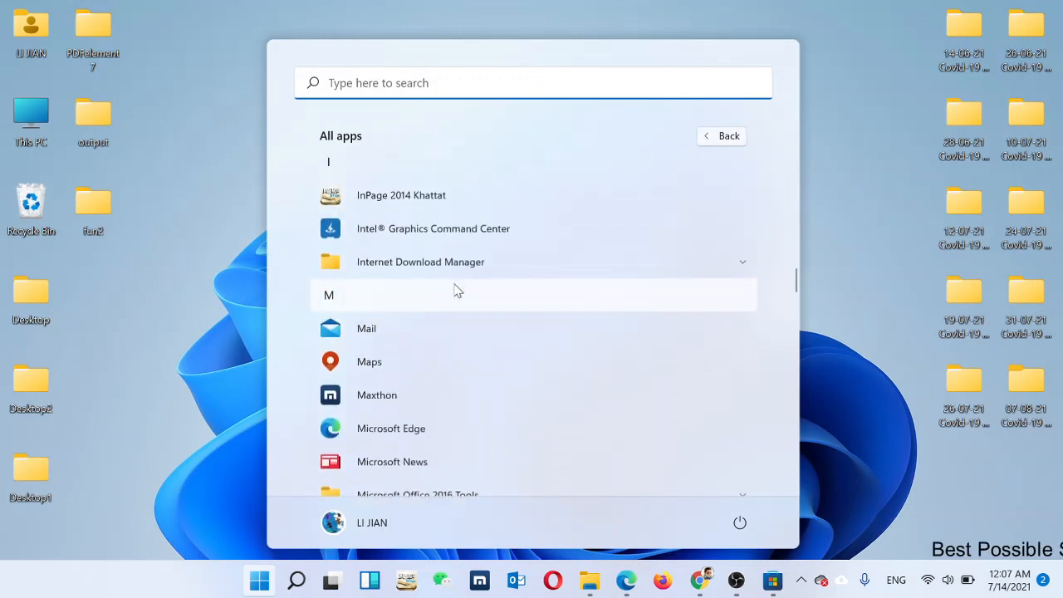
pyautogui.scroll(10, 458, 282)
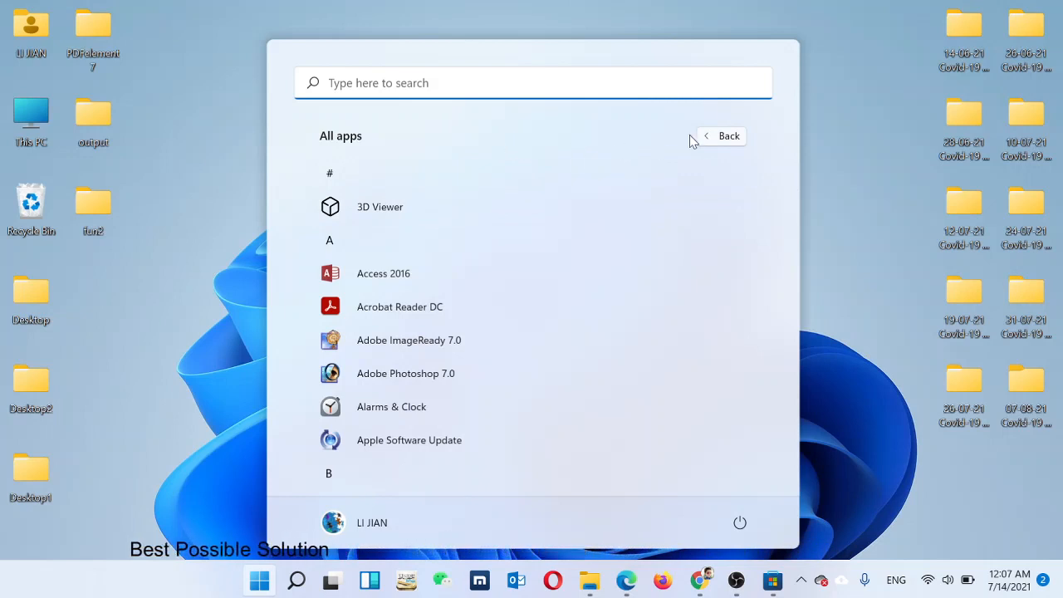
pyautogui.scroll(-5, 755, 224)
pyautogui.scroll(-15, 773, 251)
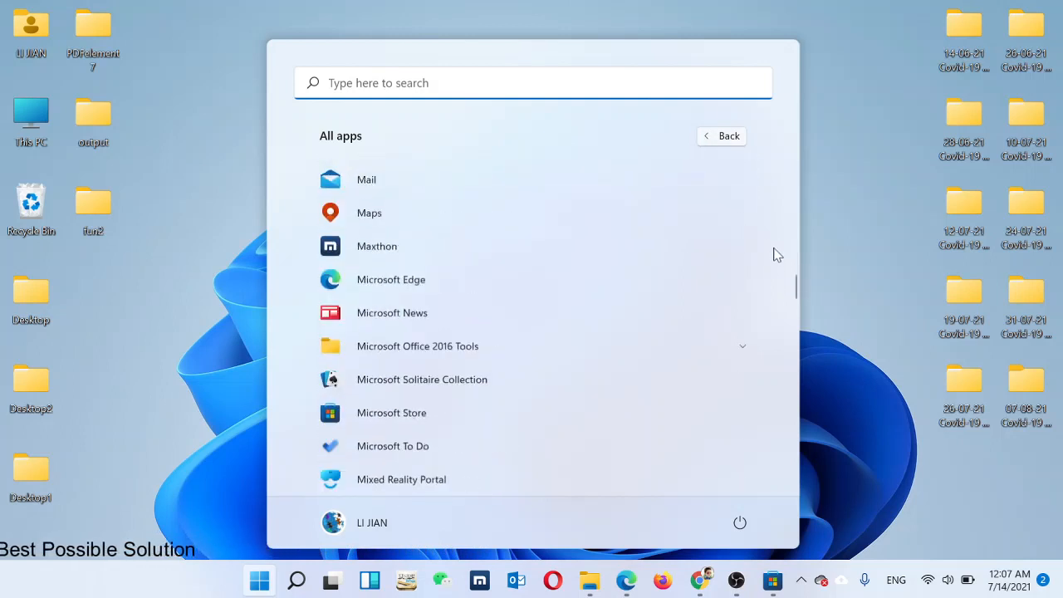
pyautogui.scroll(-4, 776, 254)
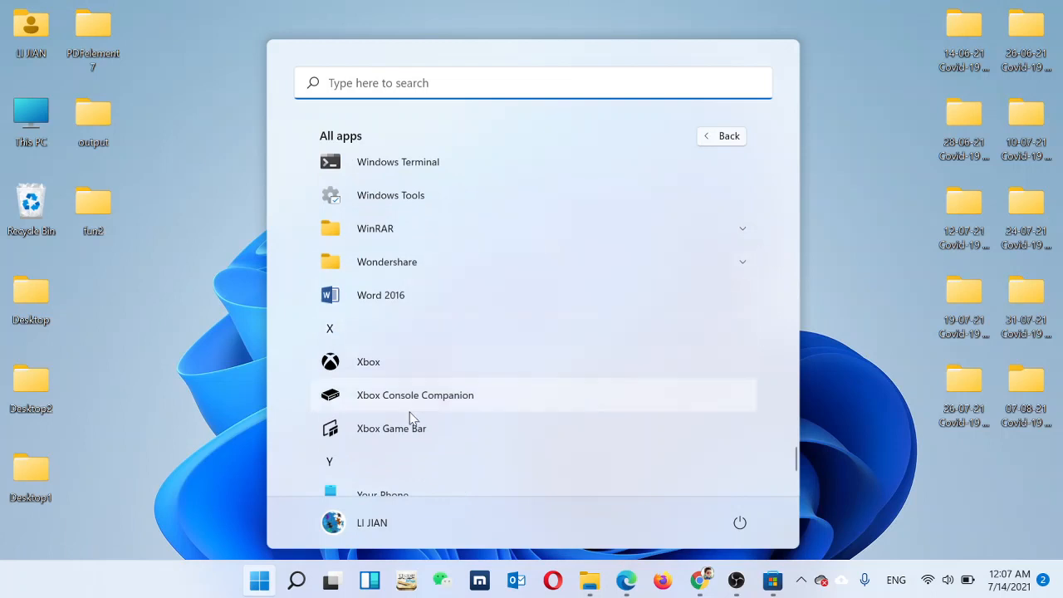
pyautogui.click(255, 582)
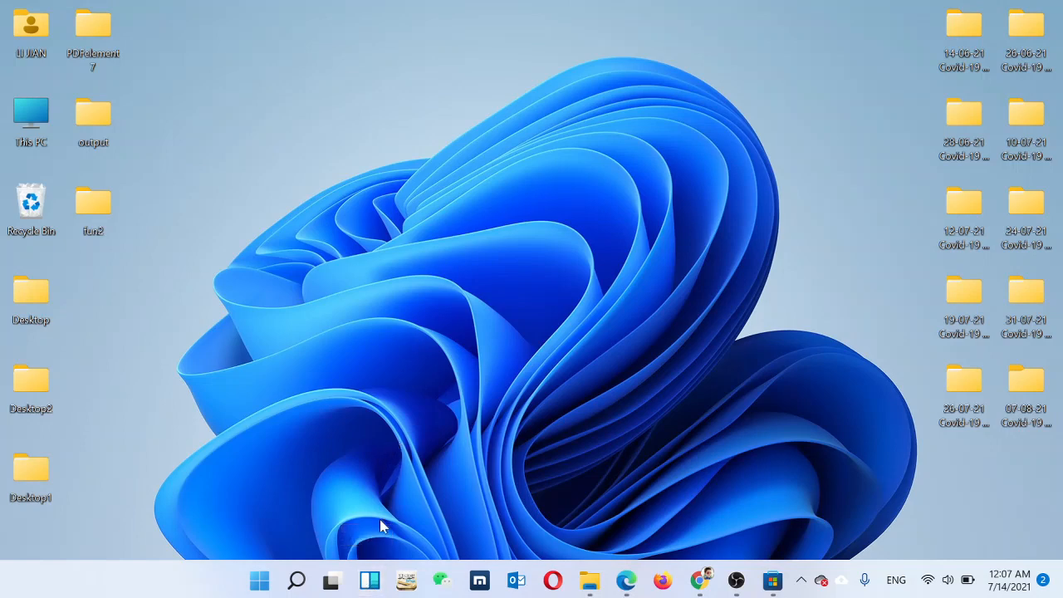
# Show the widgets board with its weather, stock and sports cards
pyautogui.click(370, 580)
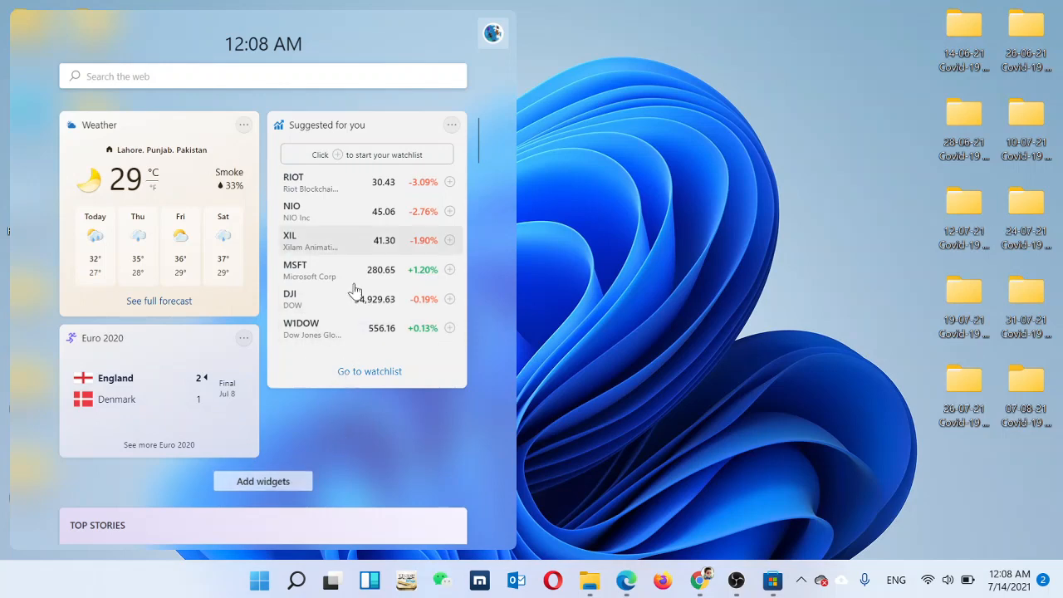
# Arrange three windows in a snap layout: Microsoft Store on the left half, Chrome with YouTube upper right, and the Pictures folder lower right
pyautogui.click(772, 580)
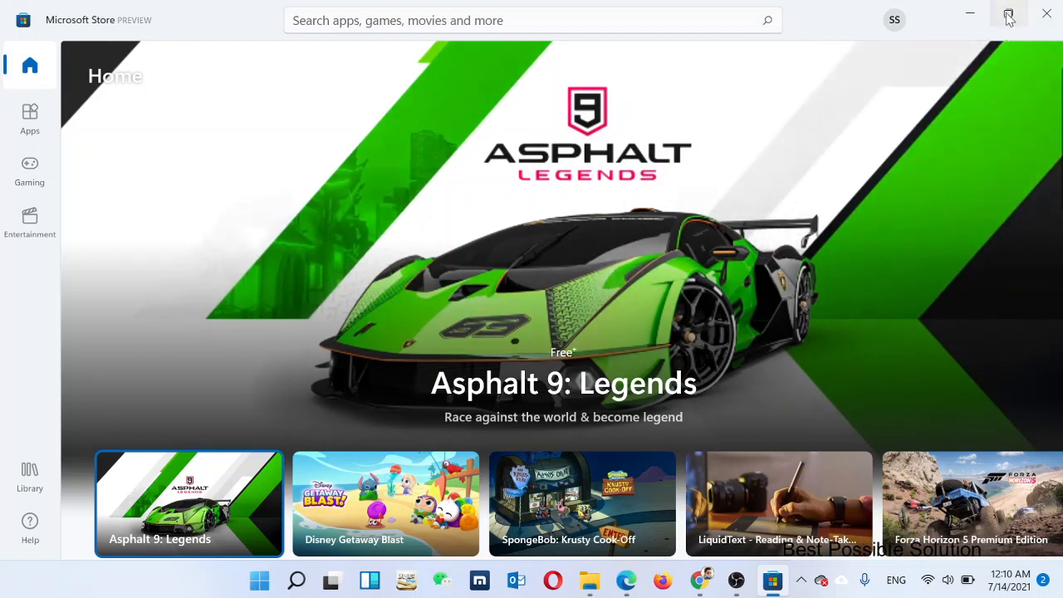
pyautogui.moveTo(1008, 17)
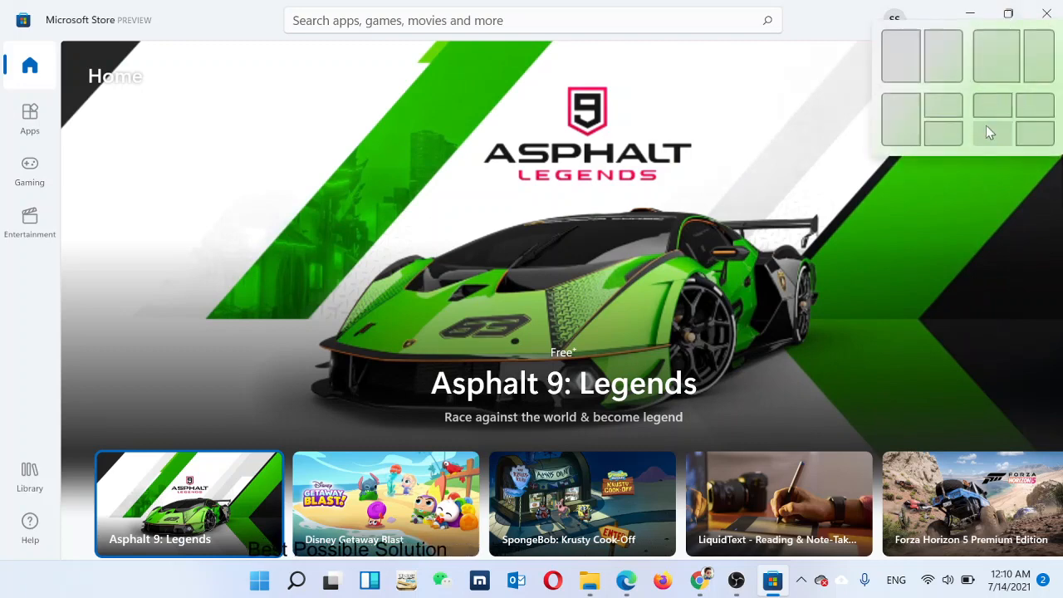
pyautogui.click(905, 115)
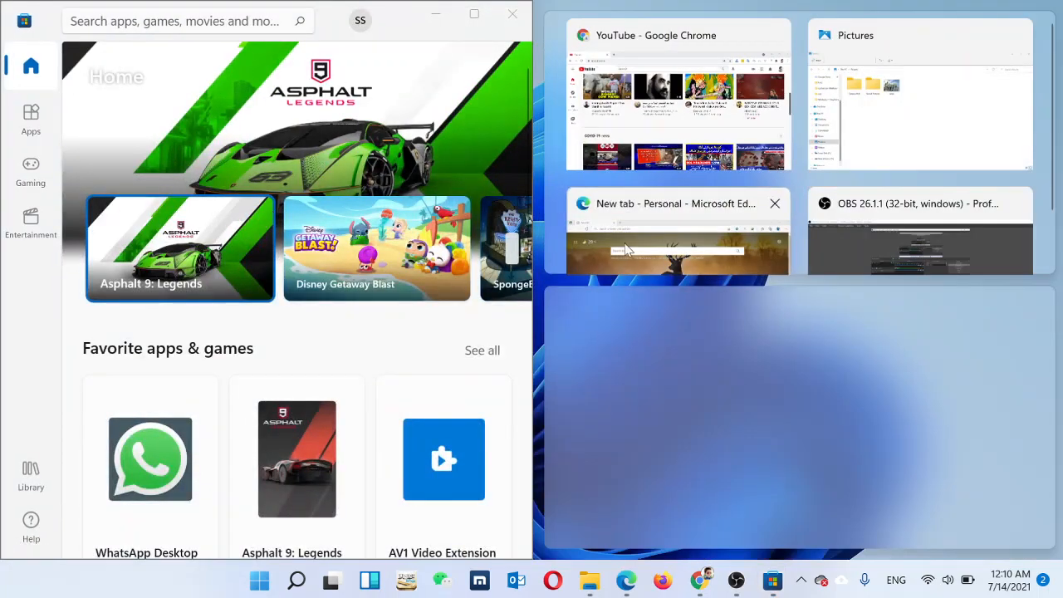
pyautogui.click(682, 43)
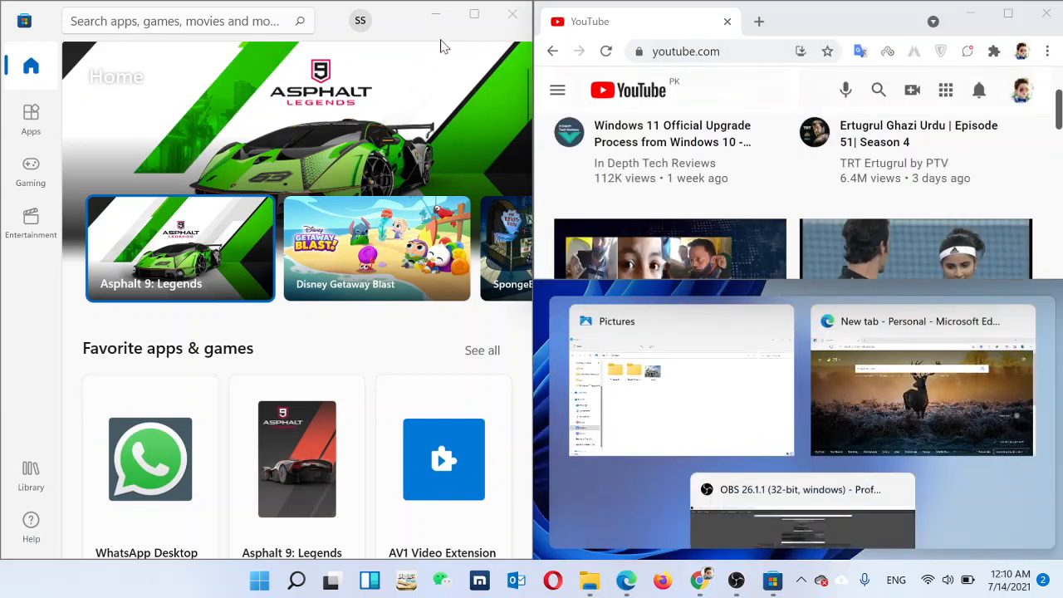
pyautogui.click(710, 355)
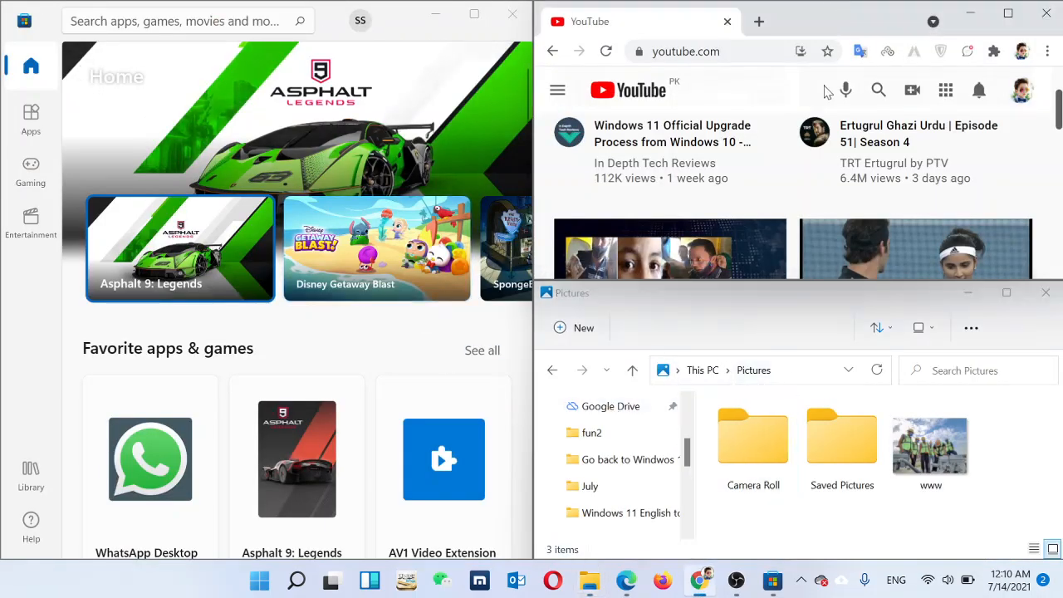
pyautogui.click(328, 23)
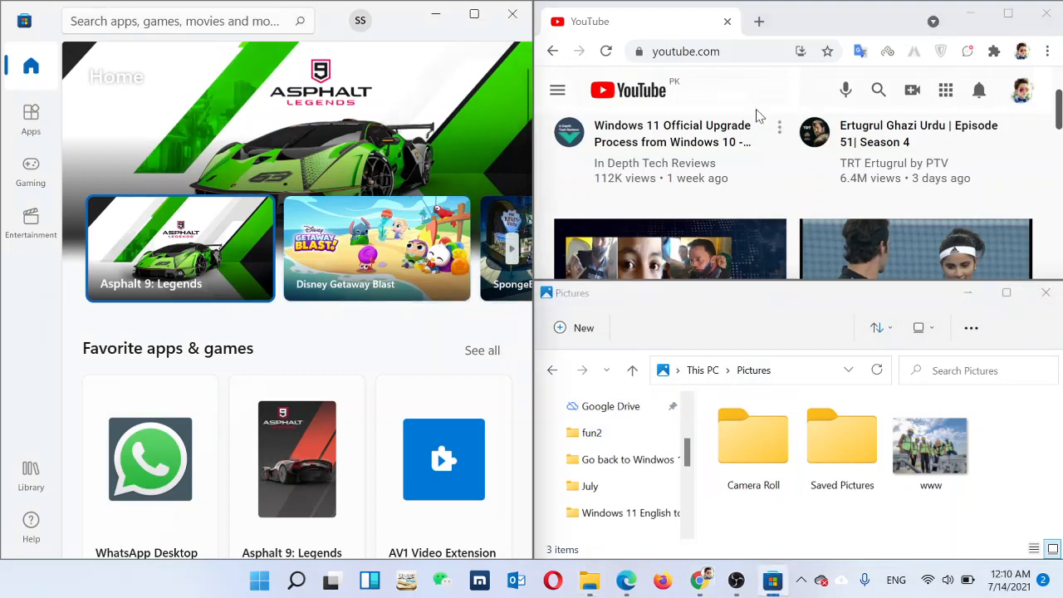
pyautogui.click(825, 19)
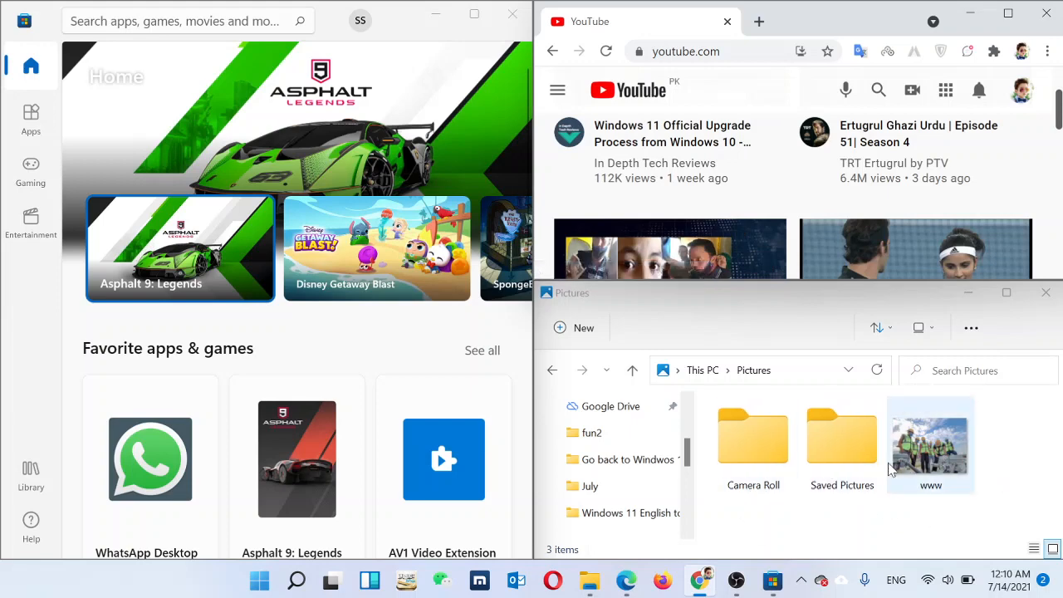
pyautogui.moveTo(1010, 20)
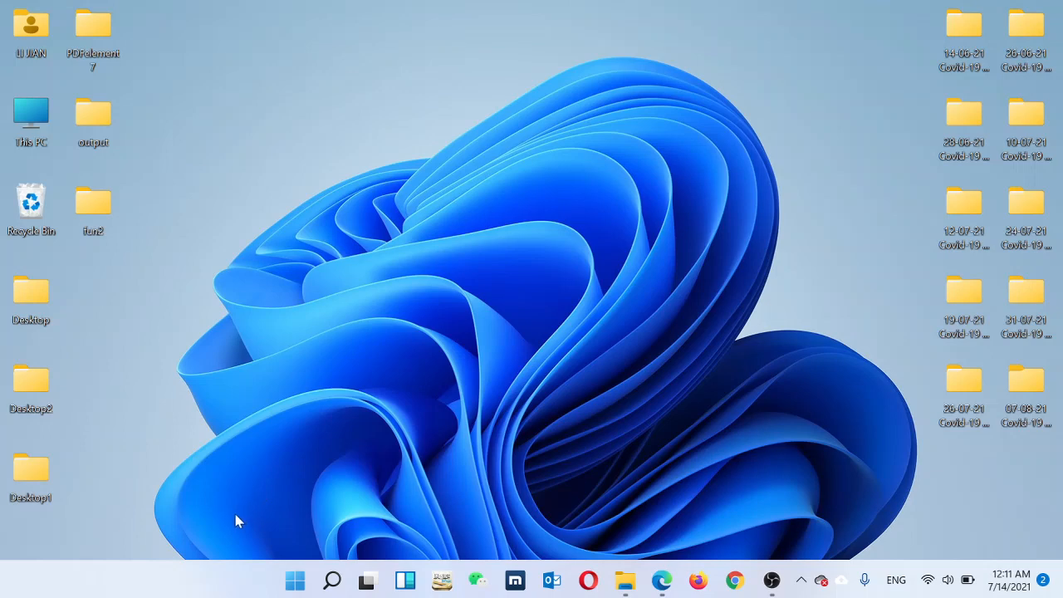
# Open the taskbar settings from the desktop
pyautogui.rightClick(236, 576)
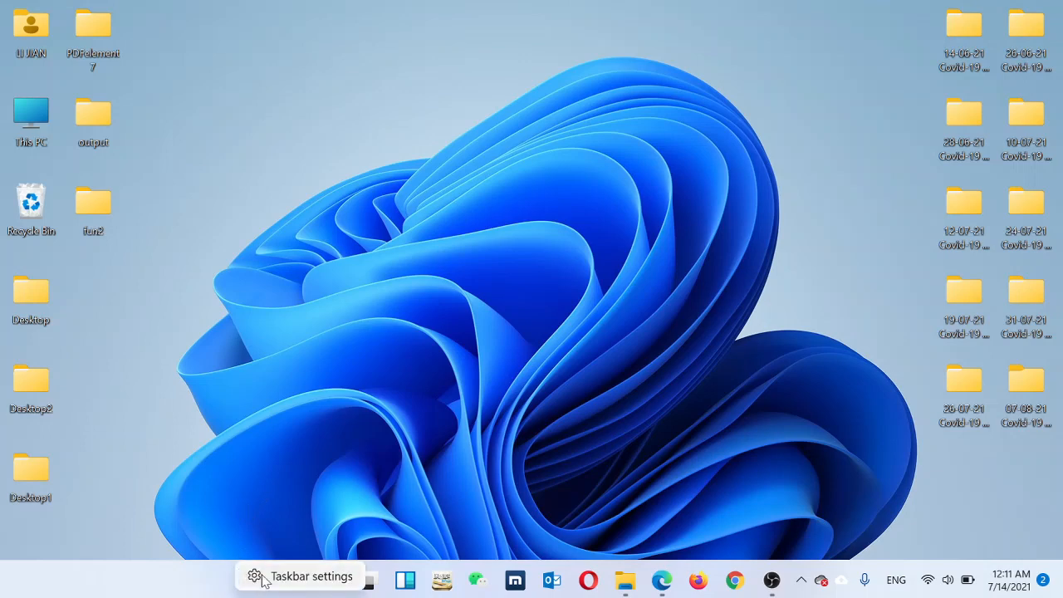
pyautogui.click(254, 575)
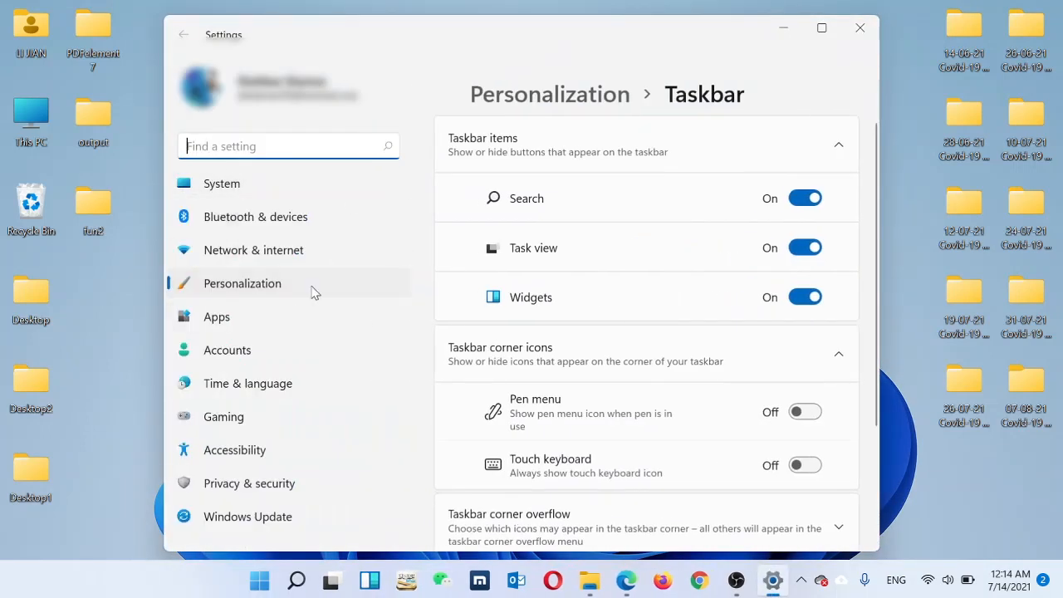
# Preview a larger text size in the Accessibility settings without applying it
pyautogui.click(255, 450)
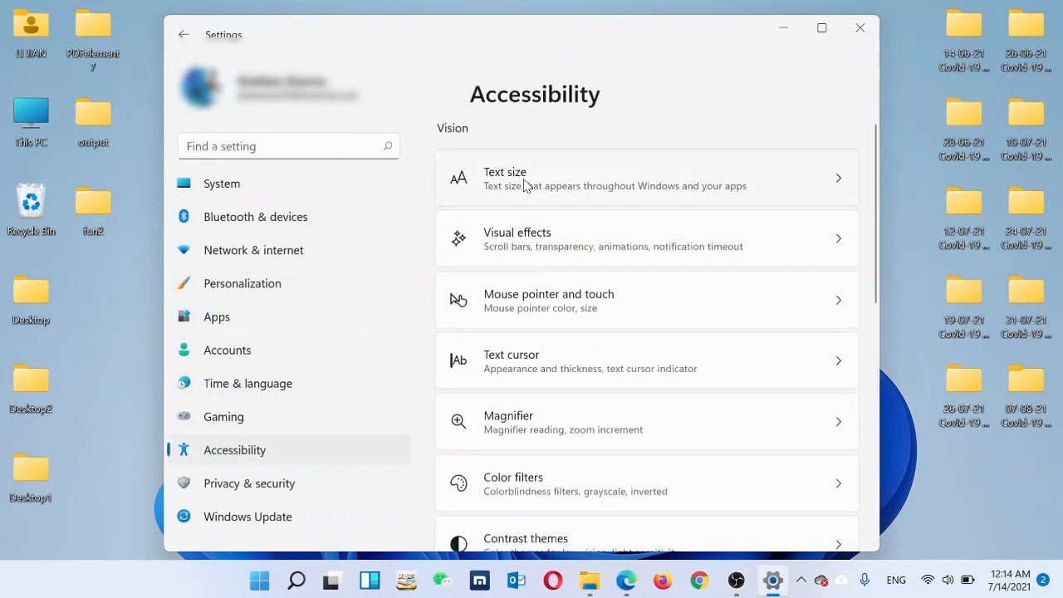
pyautogui.click(520, 186)
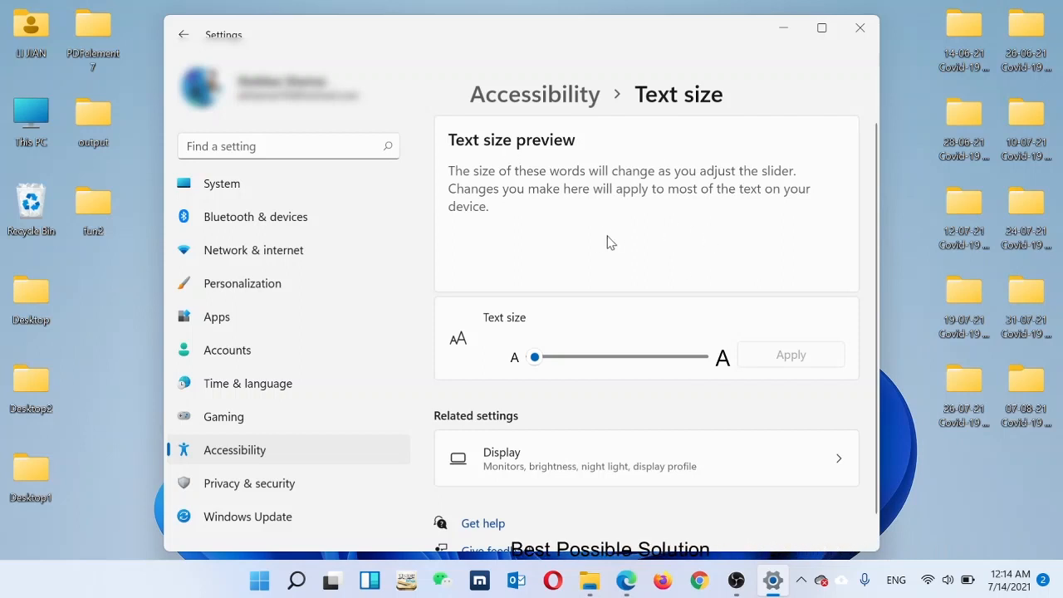
pyautogui.moveTo(534, 357); pyautogui.dragTo(601, 363)
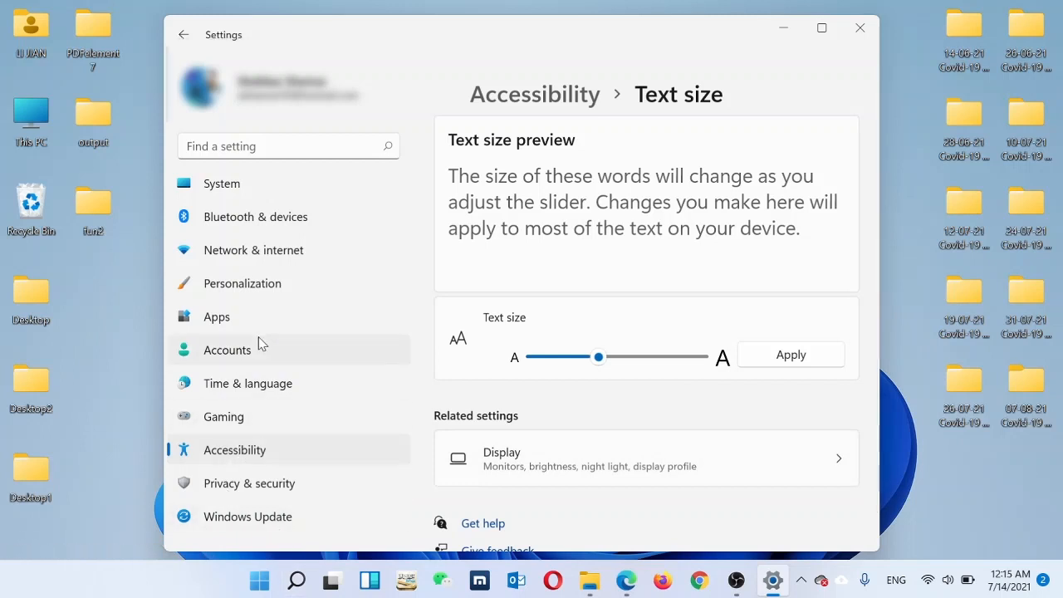
# Try the Windows (dark) theme and the lake landscape theme, and return to the Windows (light) theme
pyautogui.click(254, 292)
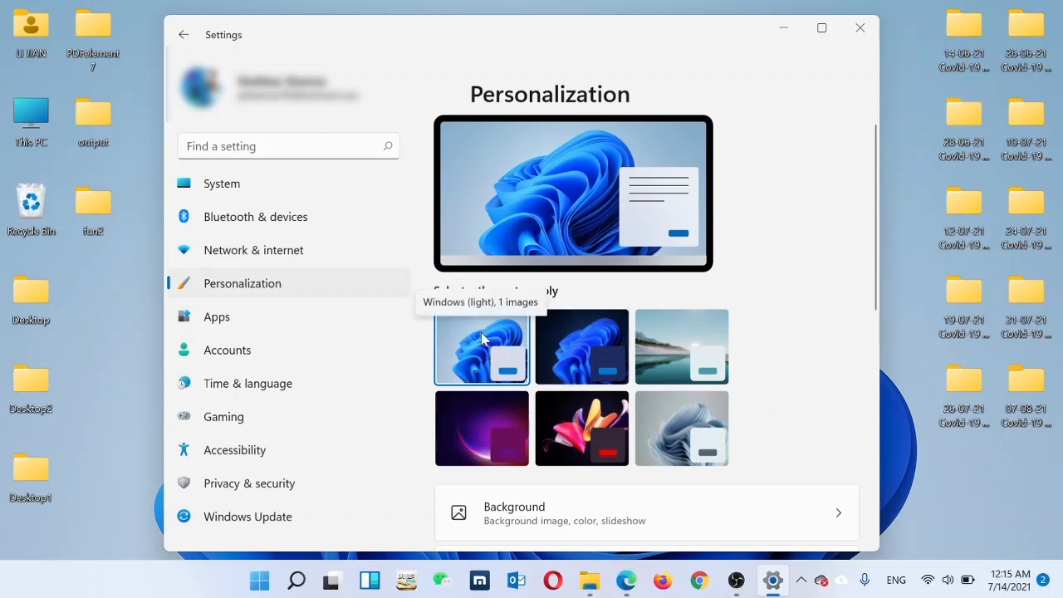
pyautogui.click(585, 340)
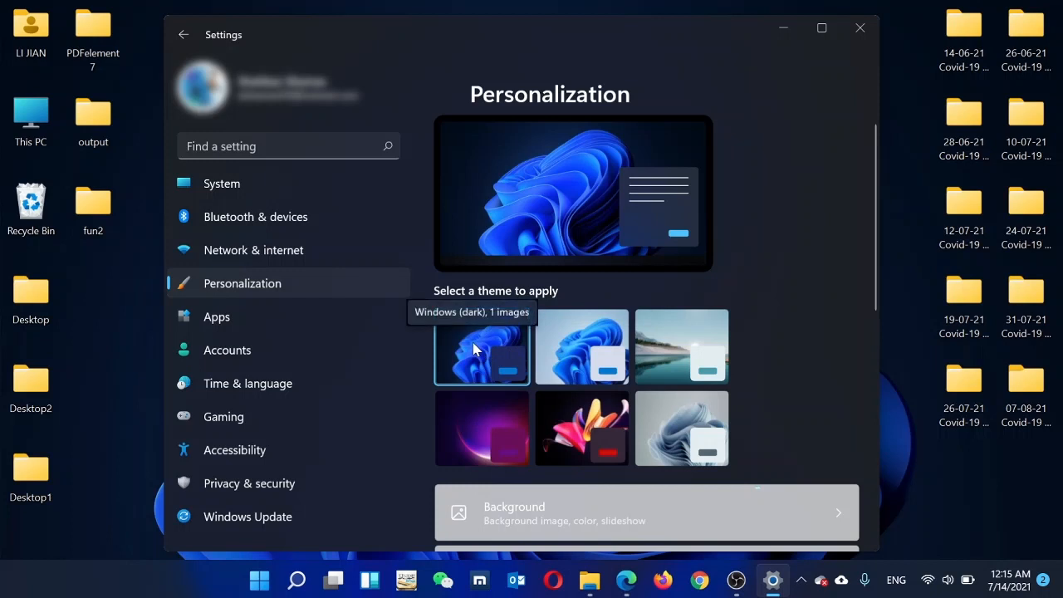
pyautogui.click(672, 345)
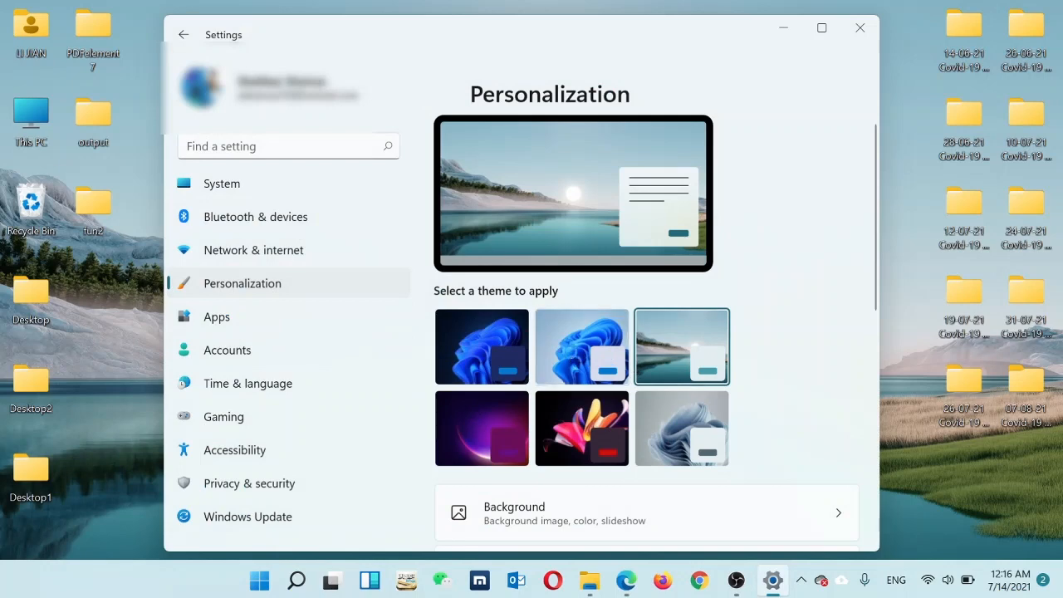
pyautogui.click(572, 359)
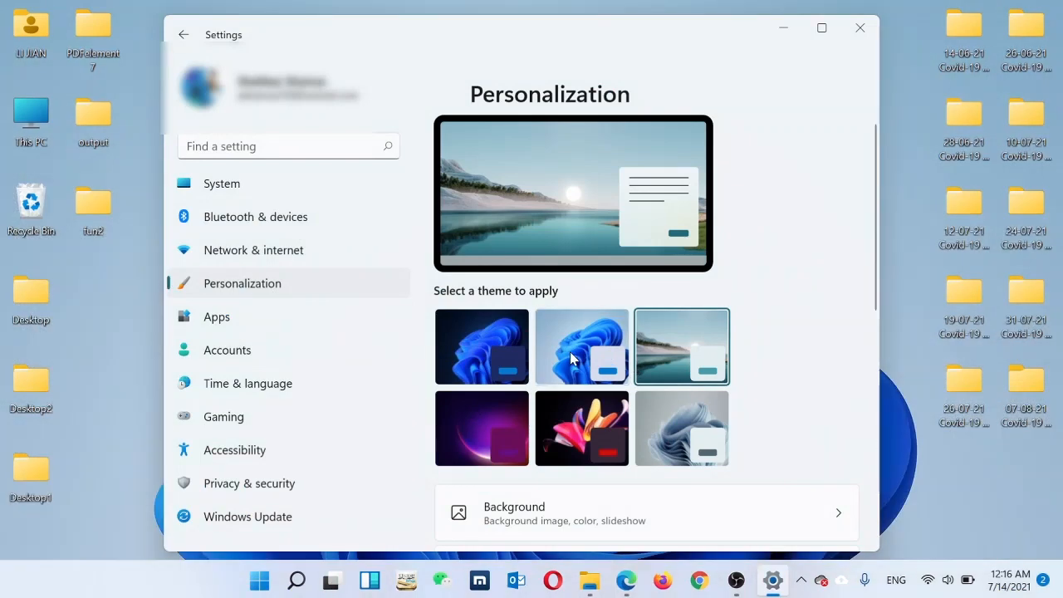
# Look at the Offline maps settings under Apps and return to the Apps overview
pyautogui.click(226, 324)
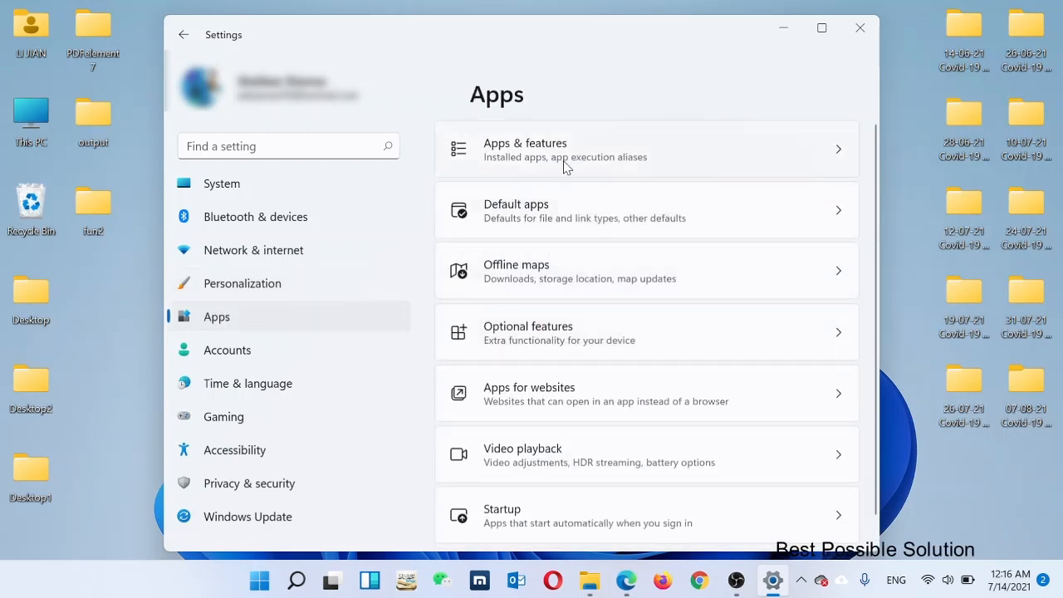
pyautogui.click(544, 274)
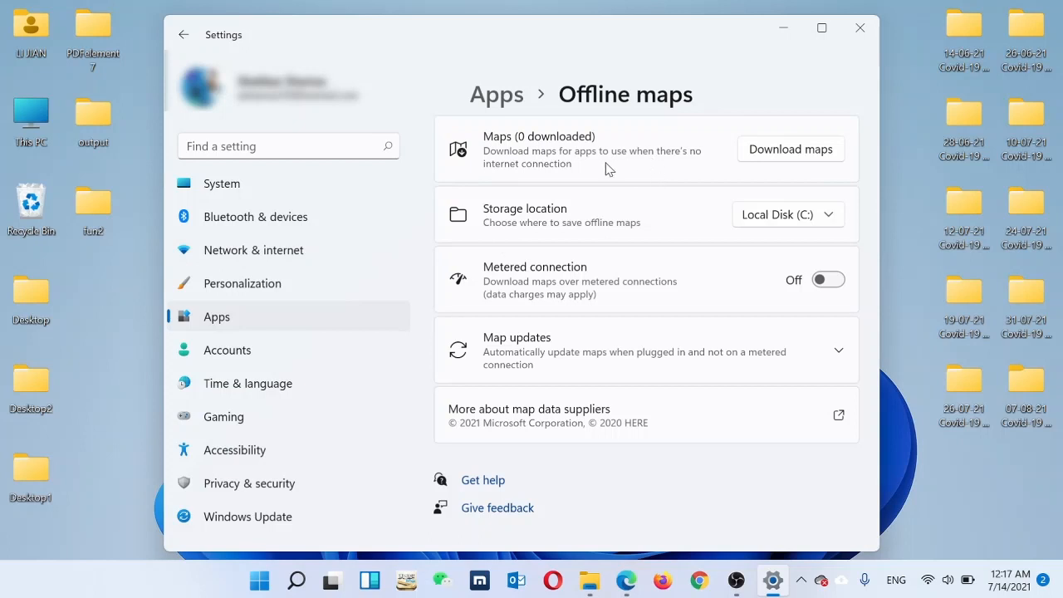
pyautogui.click(254, 319)
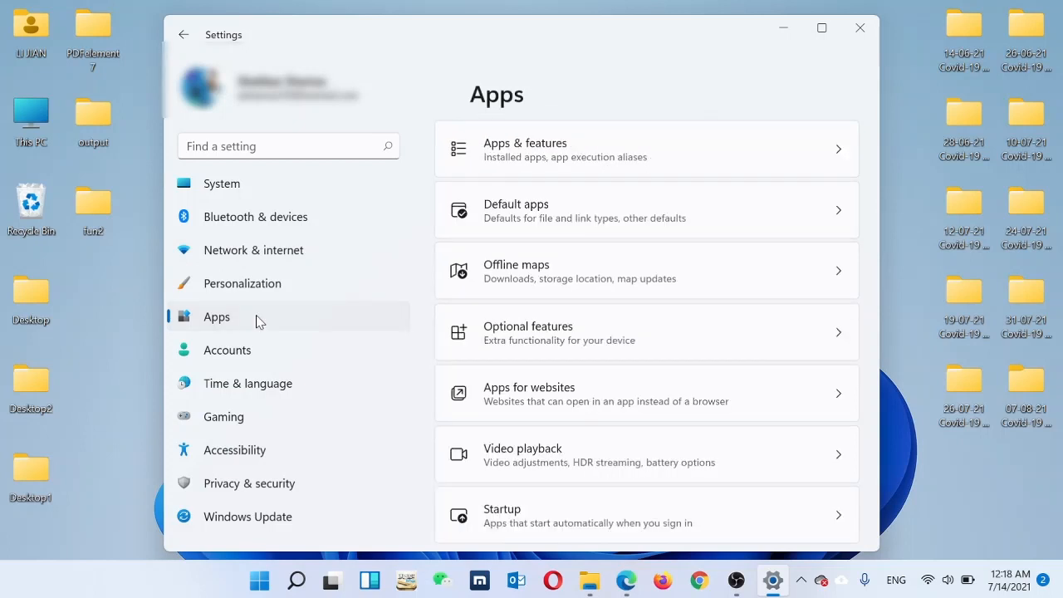
# Look at the Find my device settings under Privacy & security and return to the overview
pyautogui.click(239, 489)
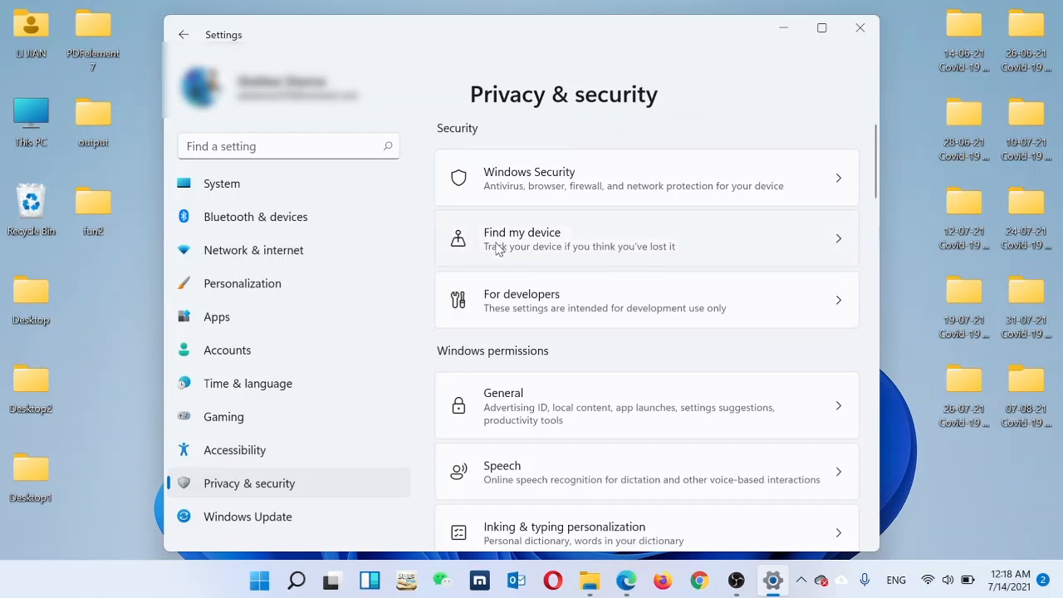
pyautogui.click(635, 250)
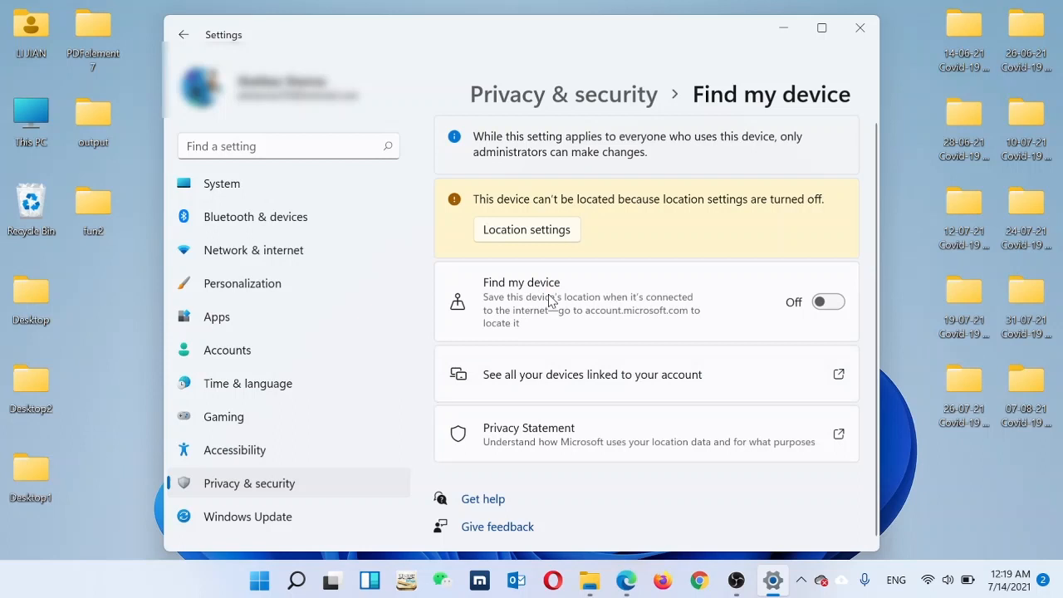
pyautogui.hotkey('alt', 'Left')
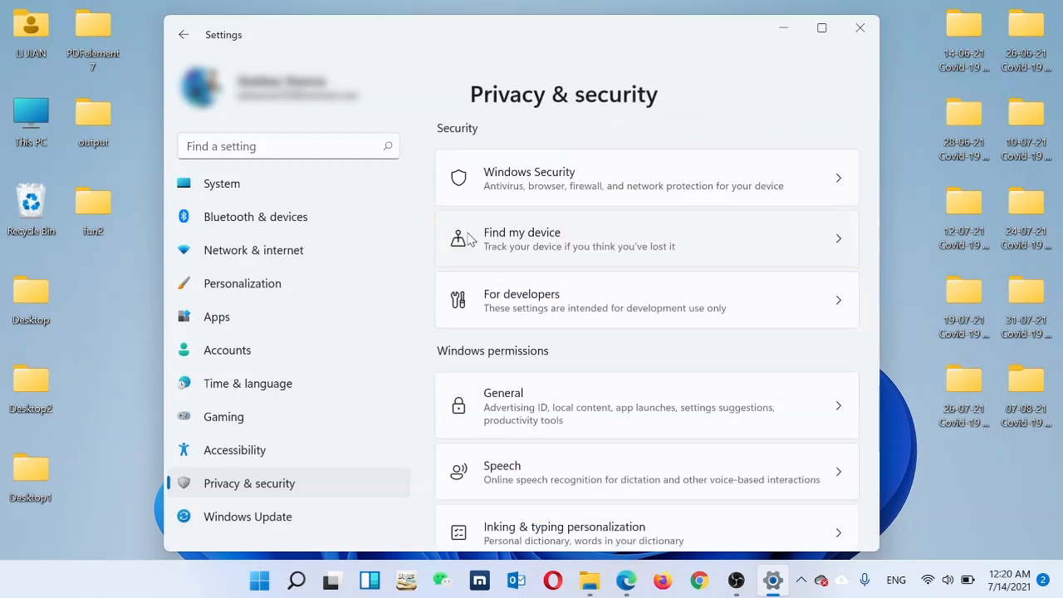
# Look through the Windows Update advanced options and the Recovery options, and minimize Settings
pyautogui.click(269, 521)
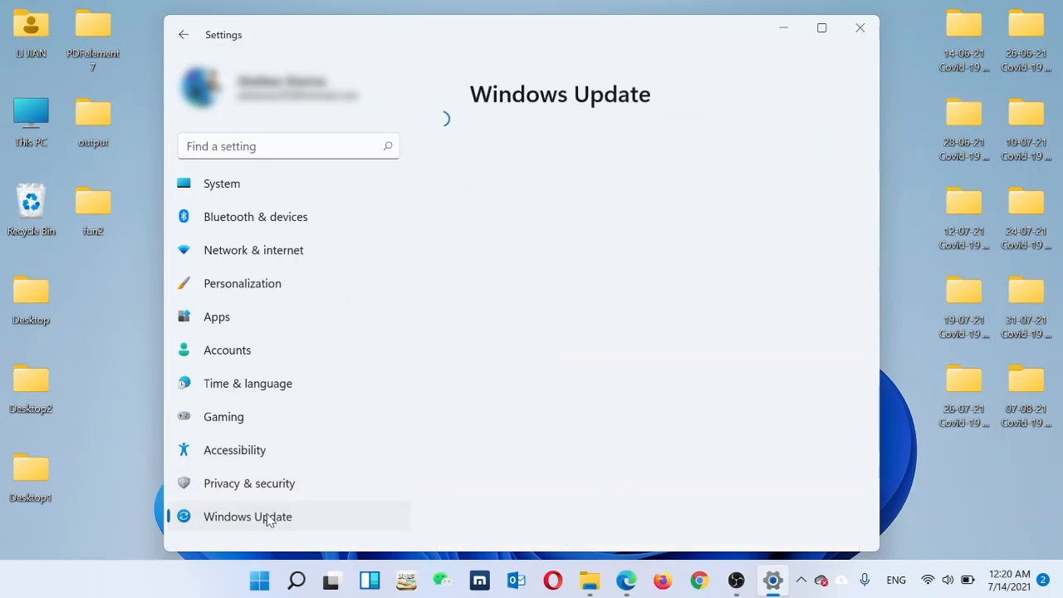
pyautogui.scroll(-3, 482, 419)
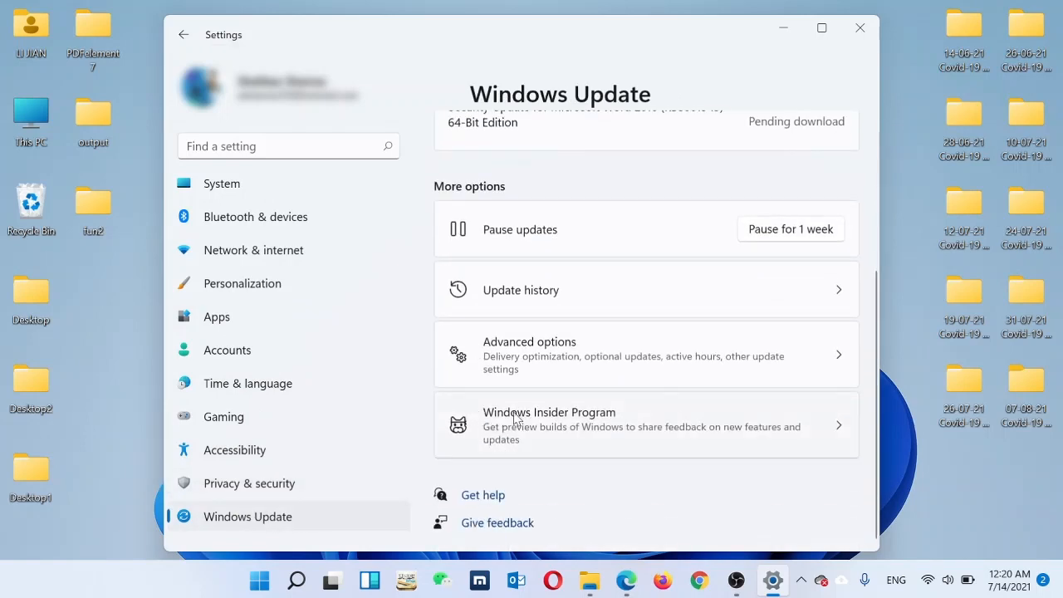
pyautogui.click(529, 382)
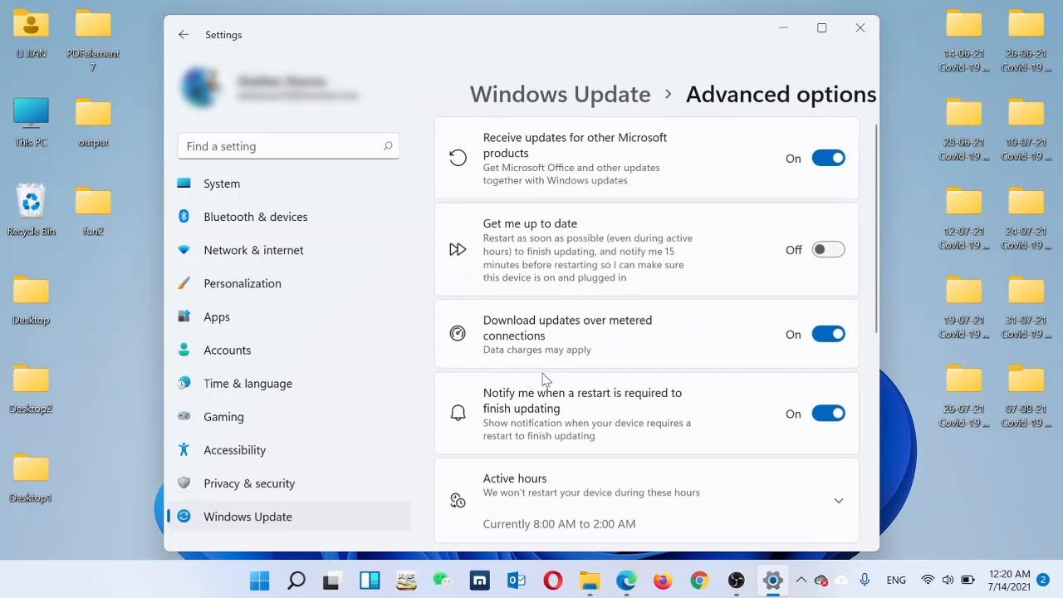
pyautogui.scroll(-4, 547, 378)
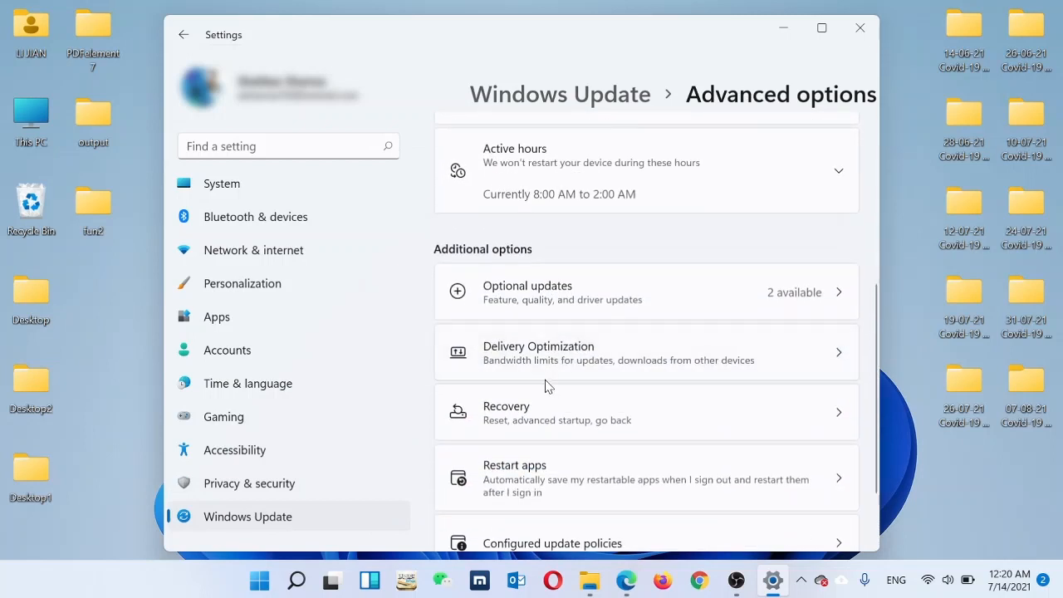
pyautogui.click(527, 420)
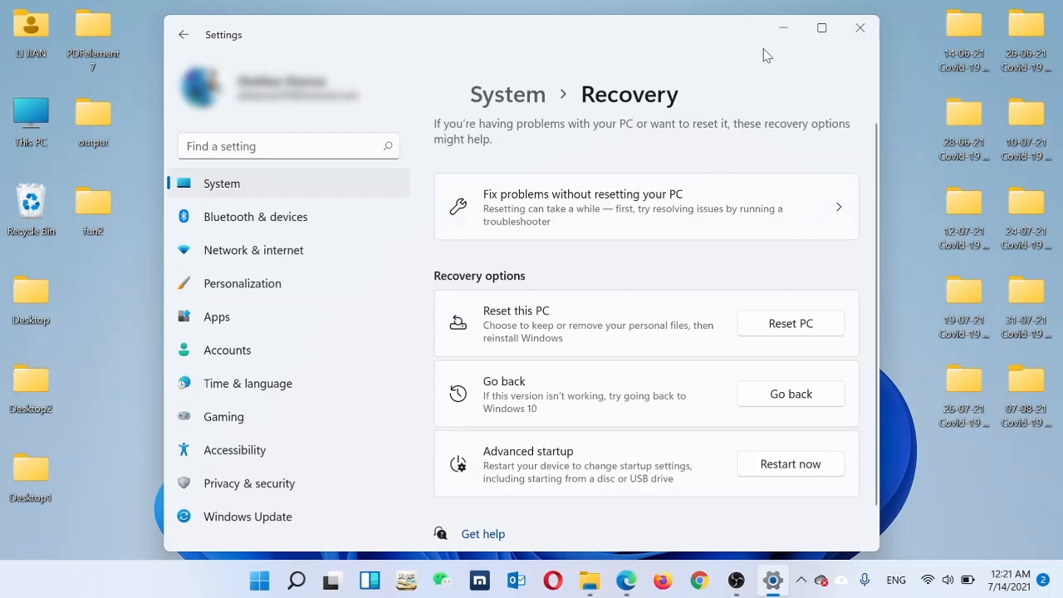
pyautogui.scroll(-1, 742, 122)
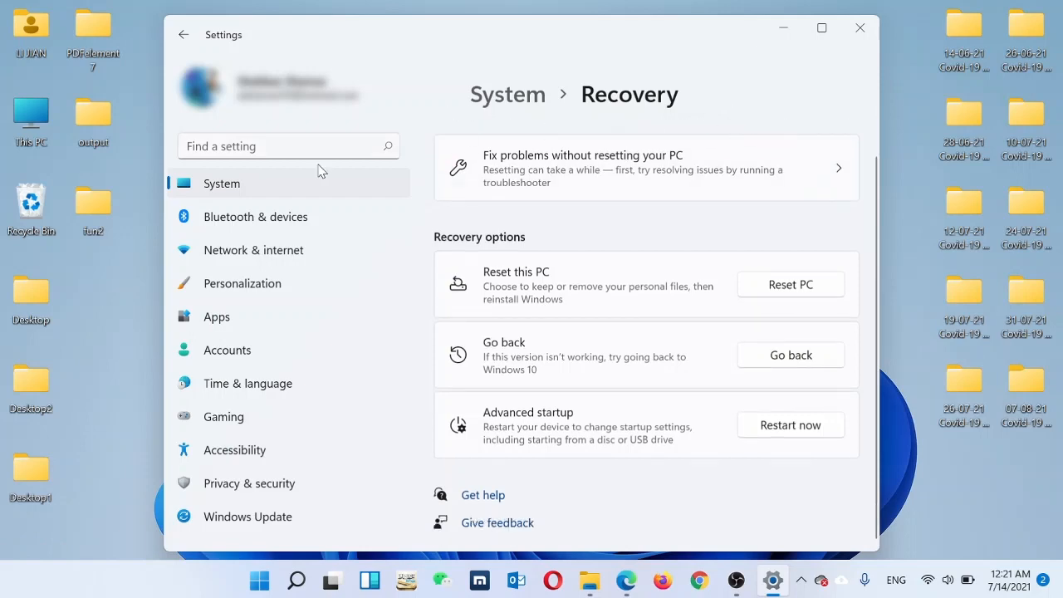
pyautogui.click(783, 30)
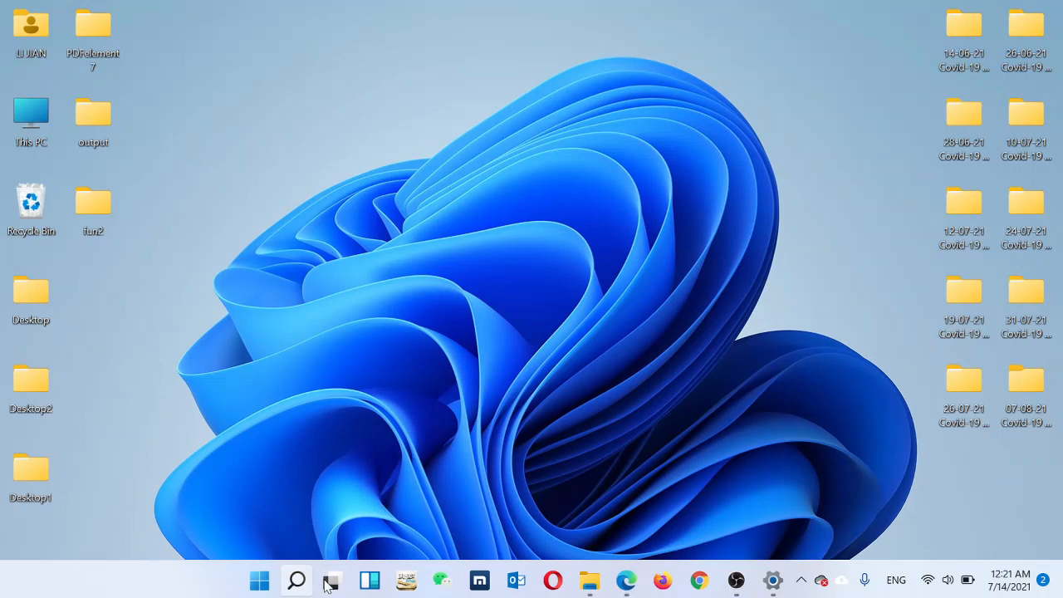
# Create a second virtual desktop and switch to it
pyautogui.moveTo(331, 584)
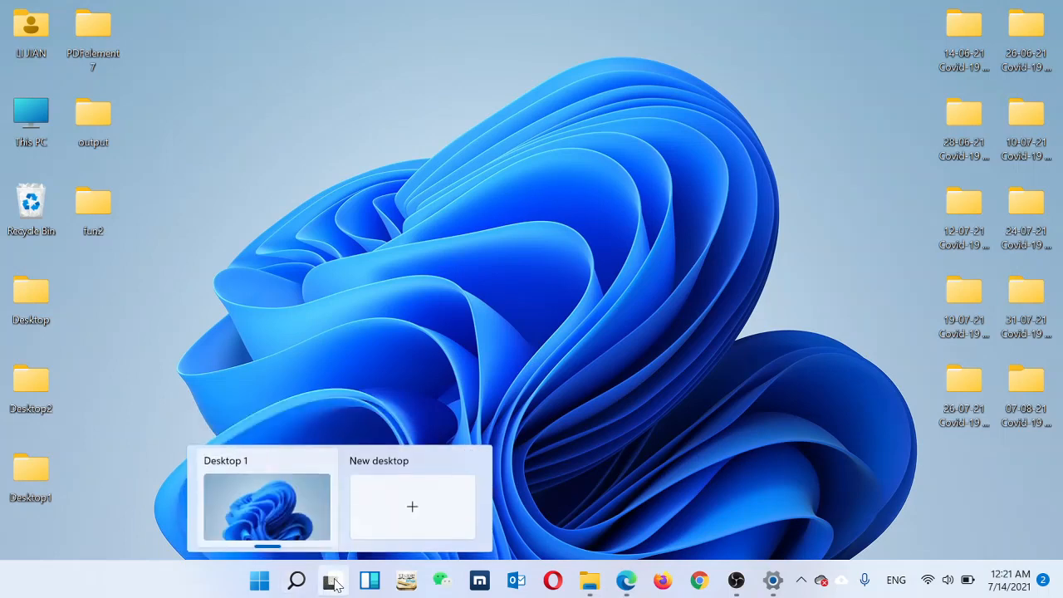
pyautogui.click(332, 584)
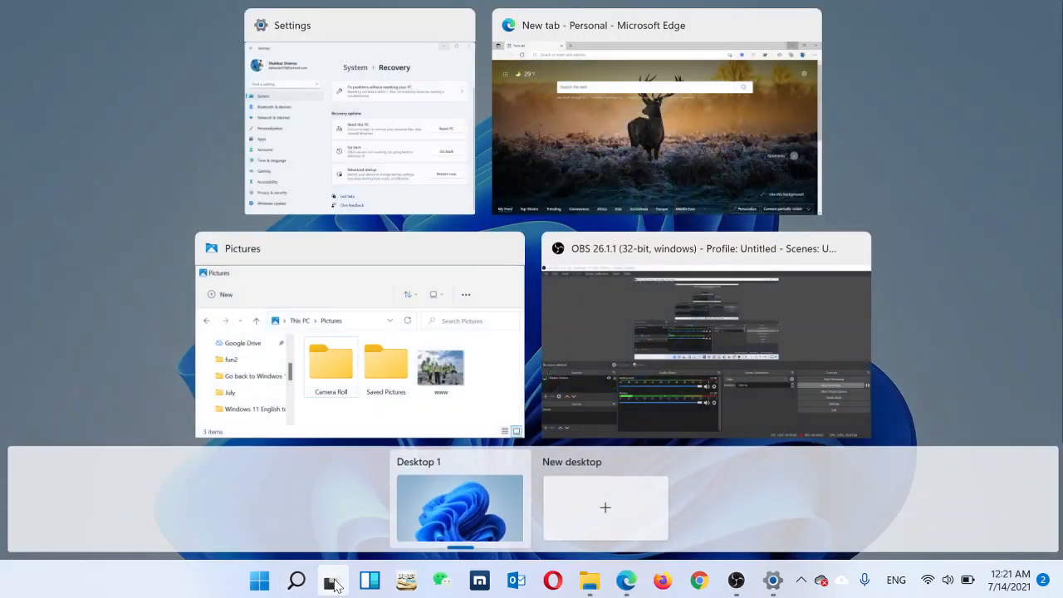
pyautogui.click(563, 498)
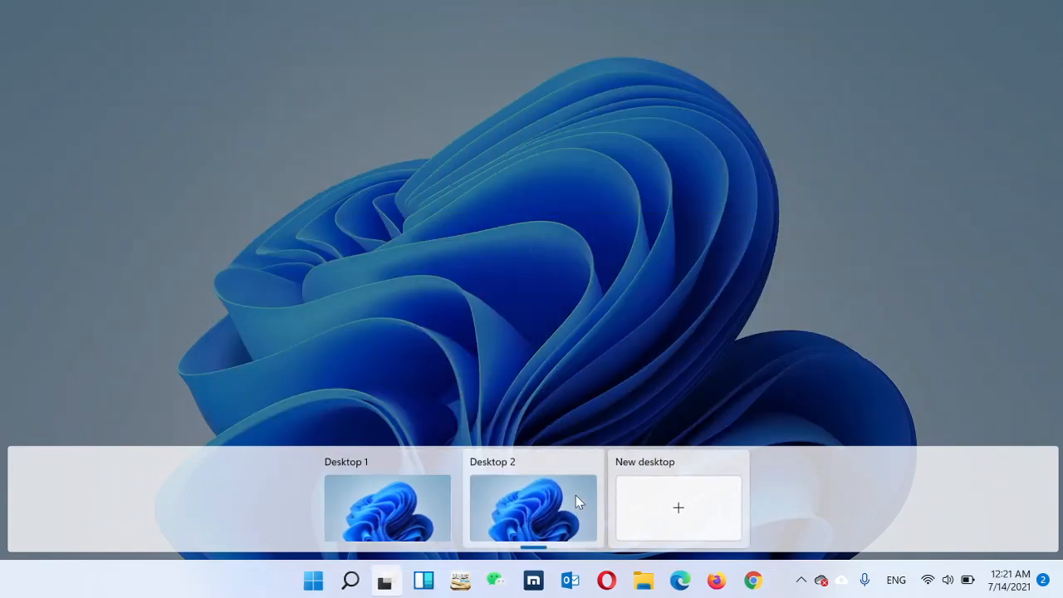
pyautogui.moveTo(350, 468)
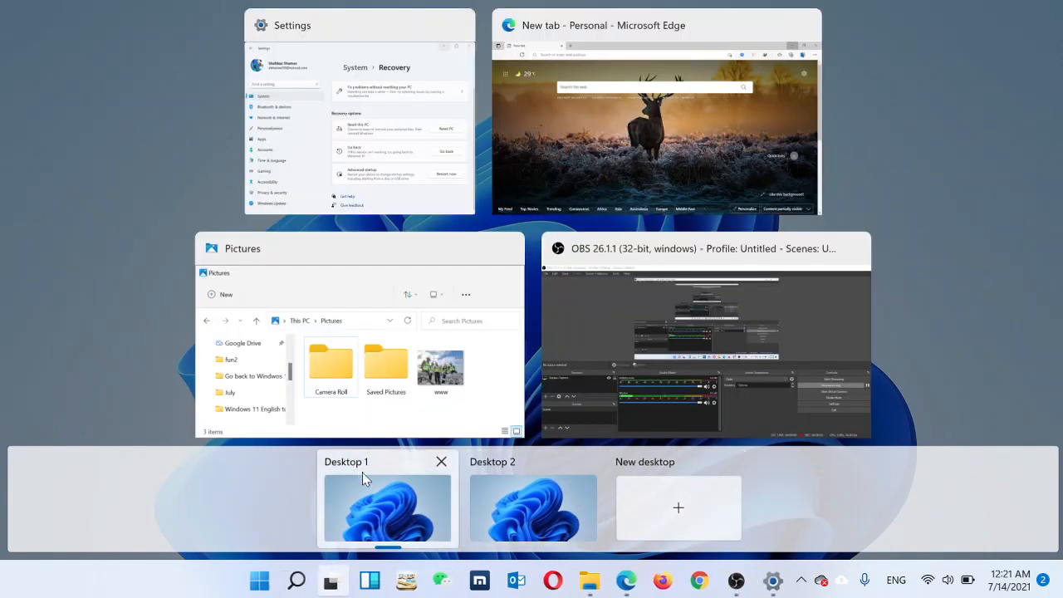
pyautogui.moveTo(499, 473)
pyautogui.click(511, 499)
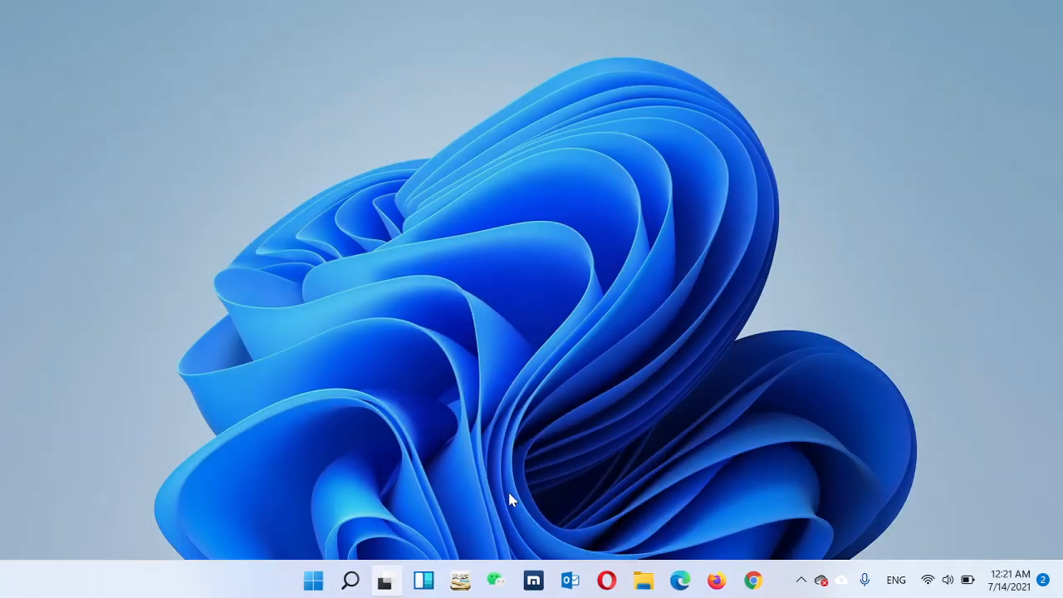
# Open the Pictures folder in File Explorer and launch the Opera browser on Desktop 2
pyautogui.click(644, 584)
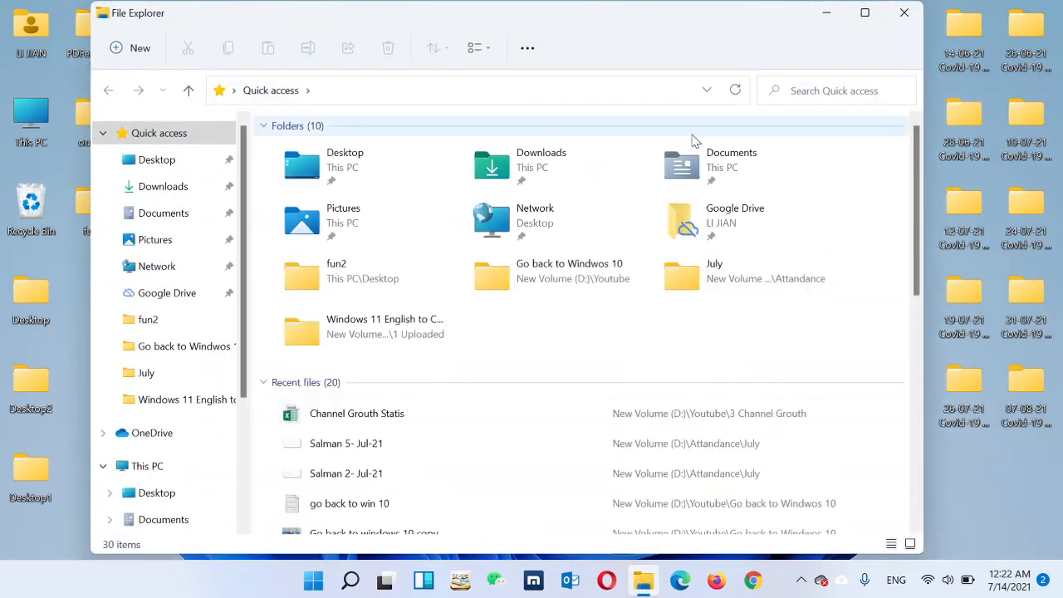
pyautogui.click(157, 243)
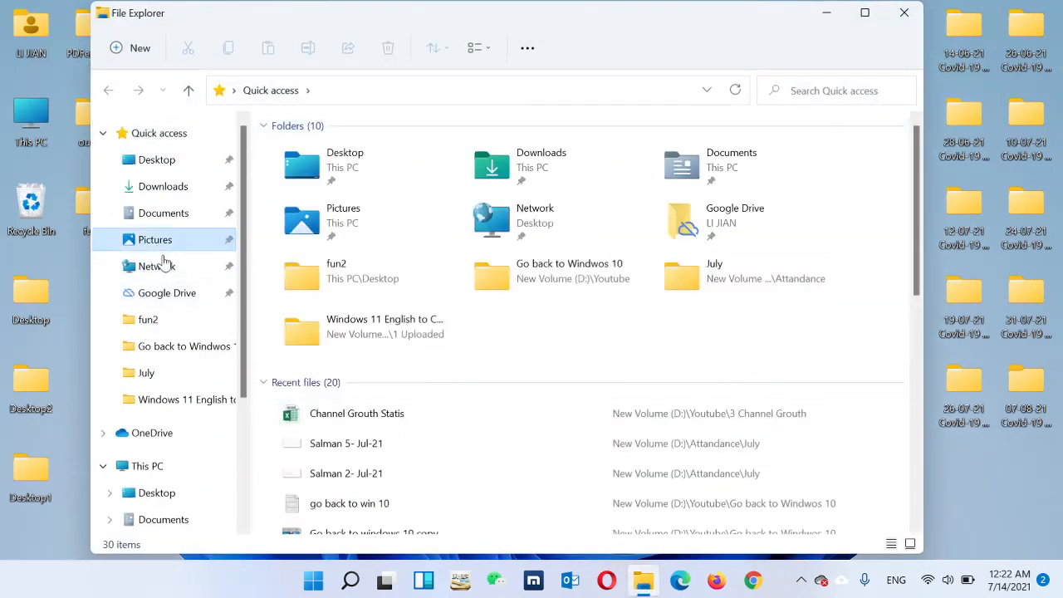
pyautogui.click(604, 584)
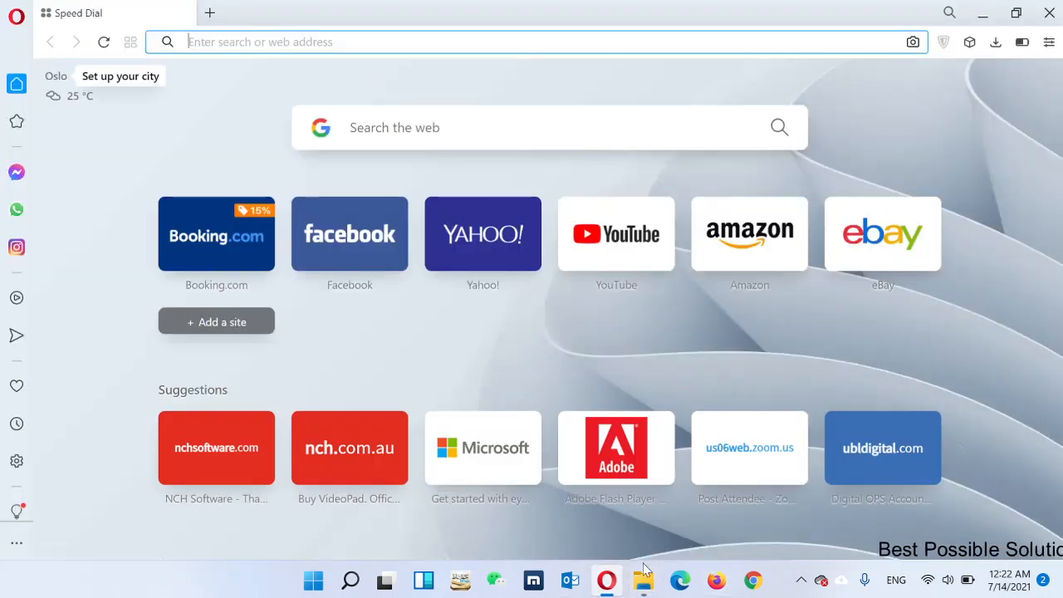
pyautogui.moveTo(641, 592)
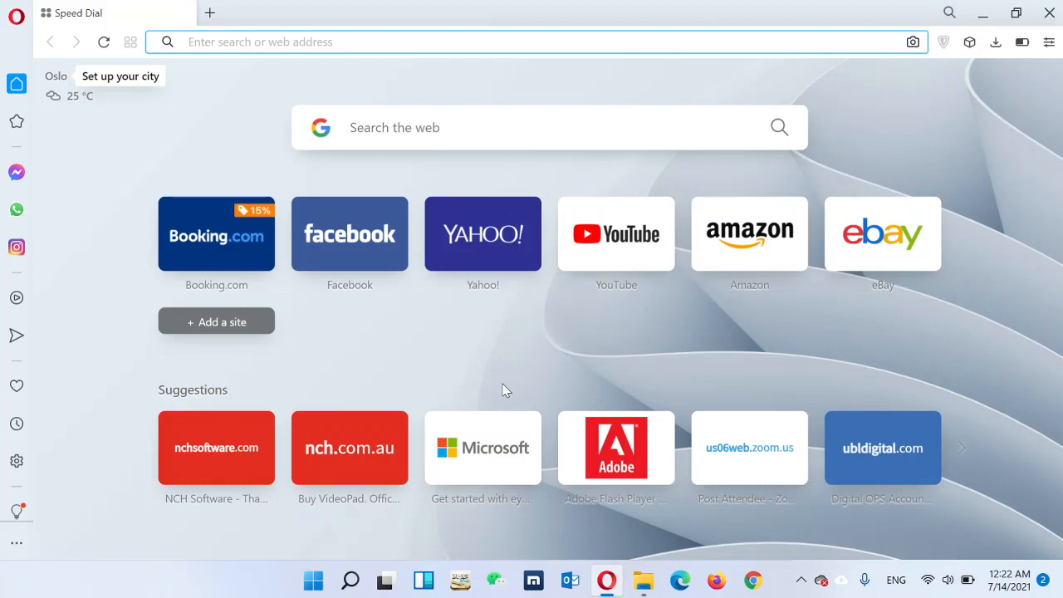
# Switch back to Desktop 1 and check which windows are open there
pyautogui.click(386, 590)
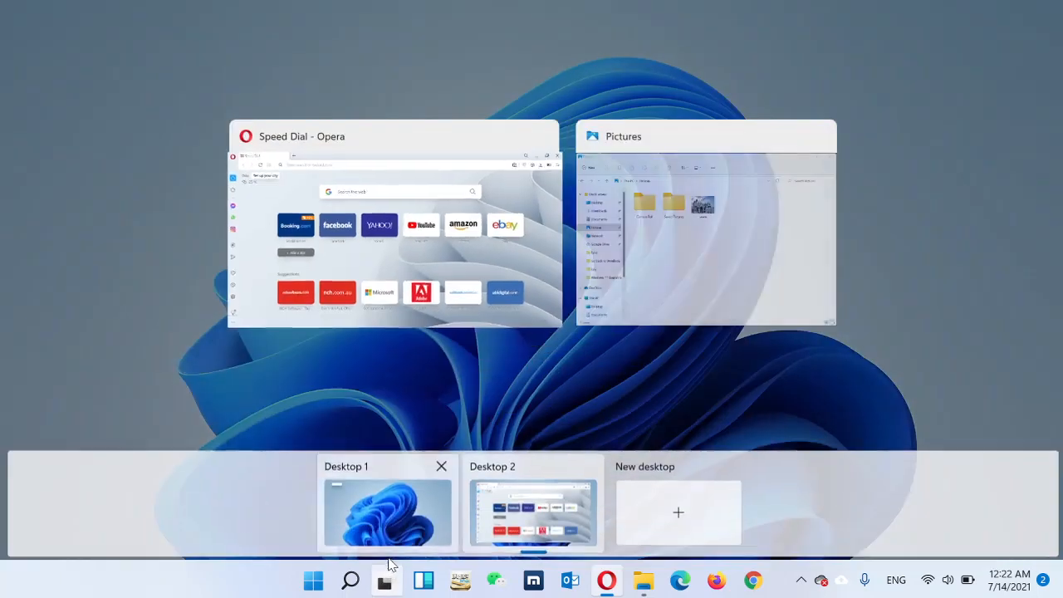
pyautogui.click(396, 505)
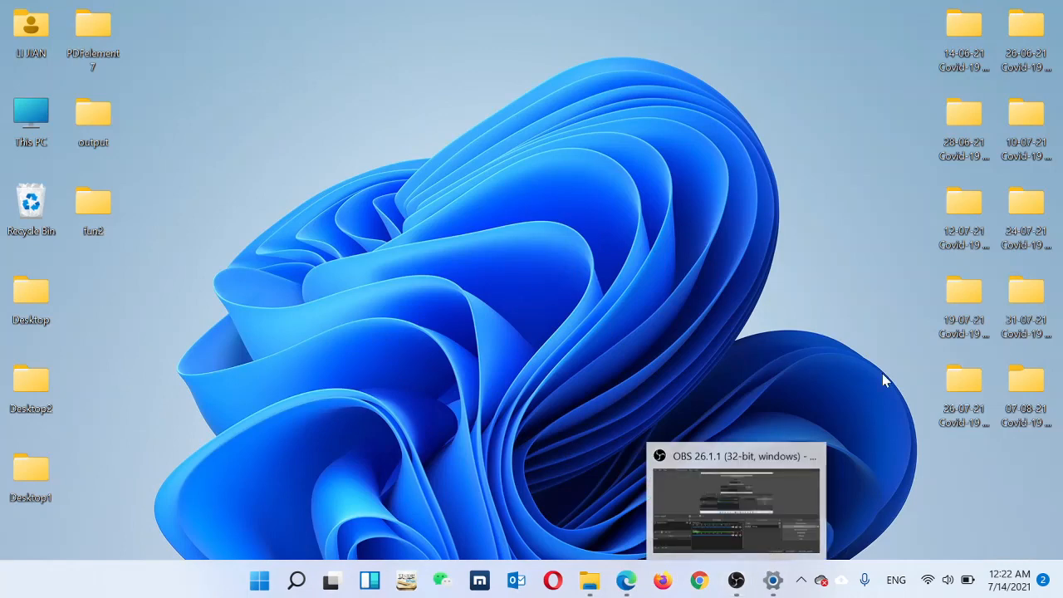
pyautogui.moveTo(776, 584)
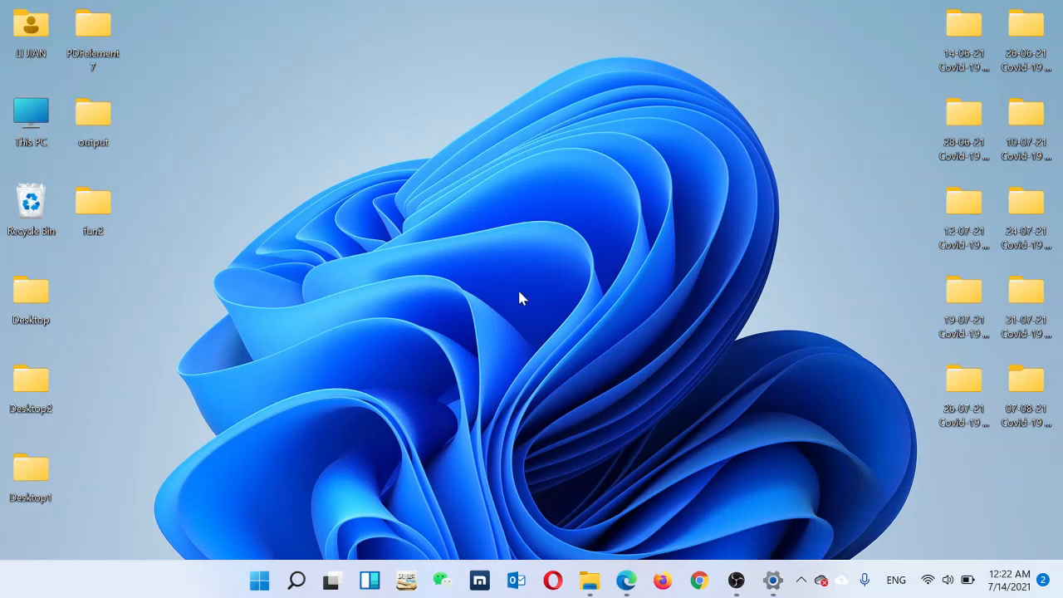
pyautogui.click(331, 580)
pyautogui.click(219, 497)
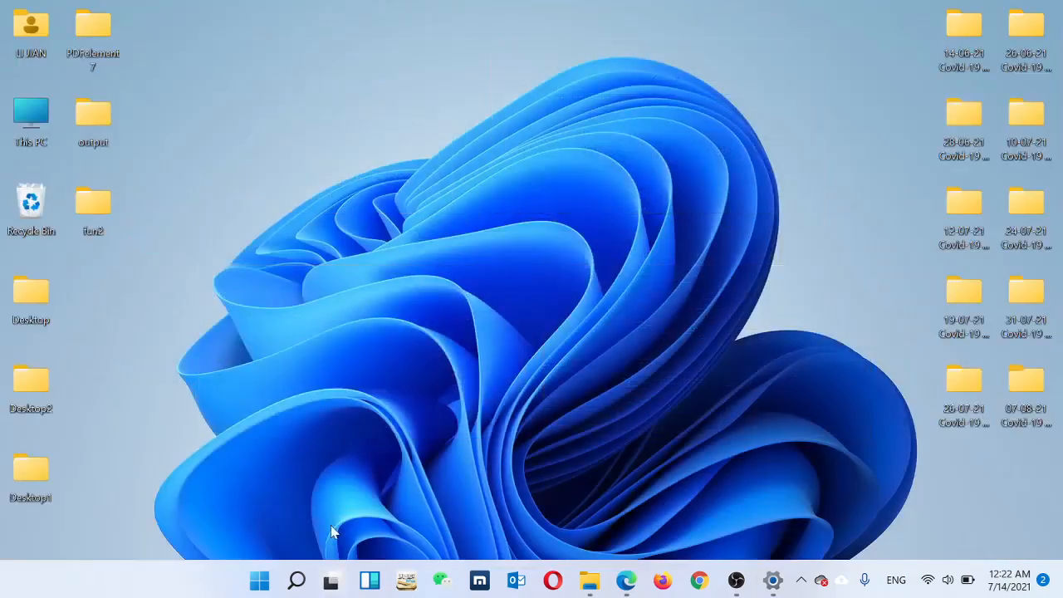
# Switch to Desktop 2 and minimize the Opera and Pictures windows
pyautogui.click(336, 583)
pyautogui.click(523, 519)
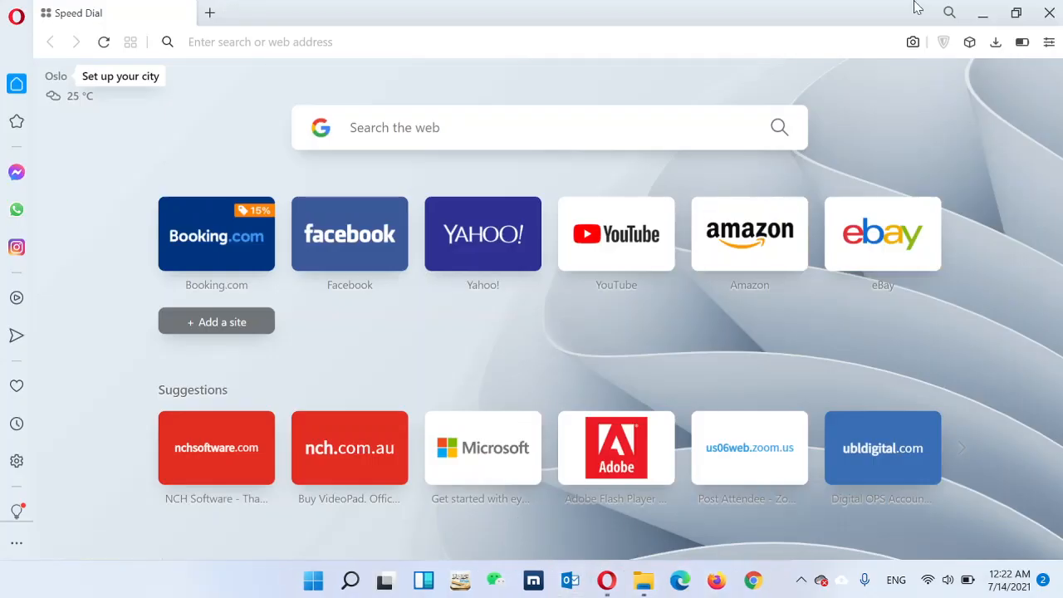
pyautogui.click(984, 13)
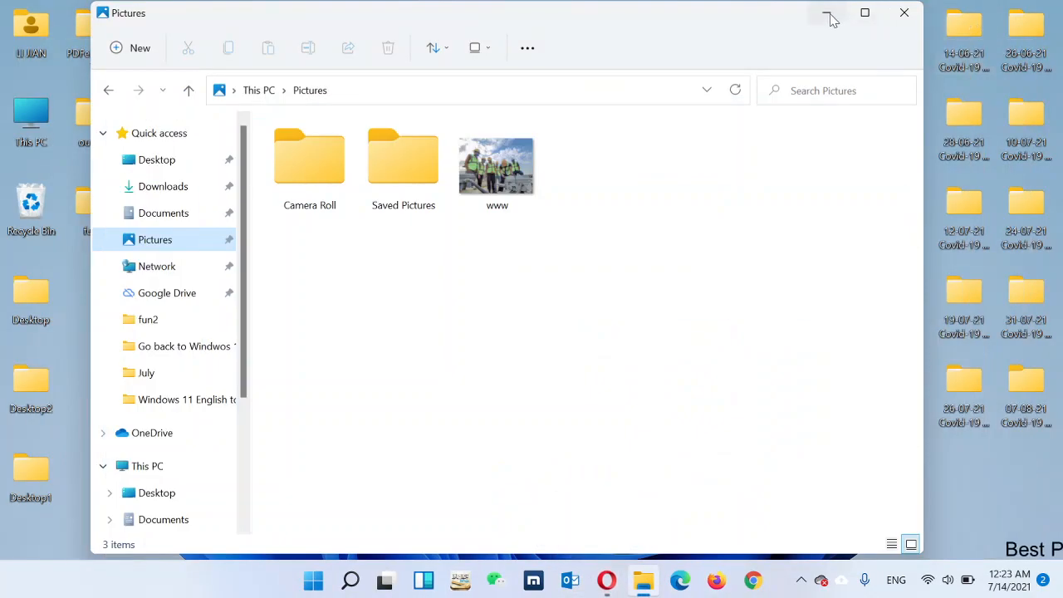
pyautogui.click(826, 16)
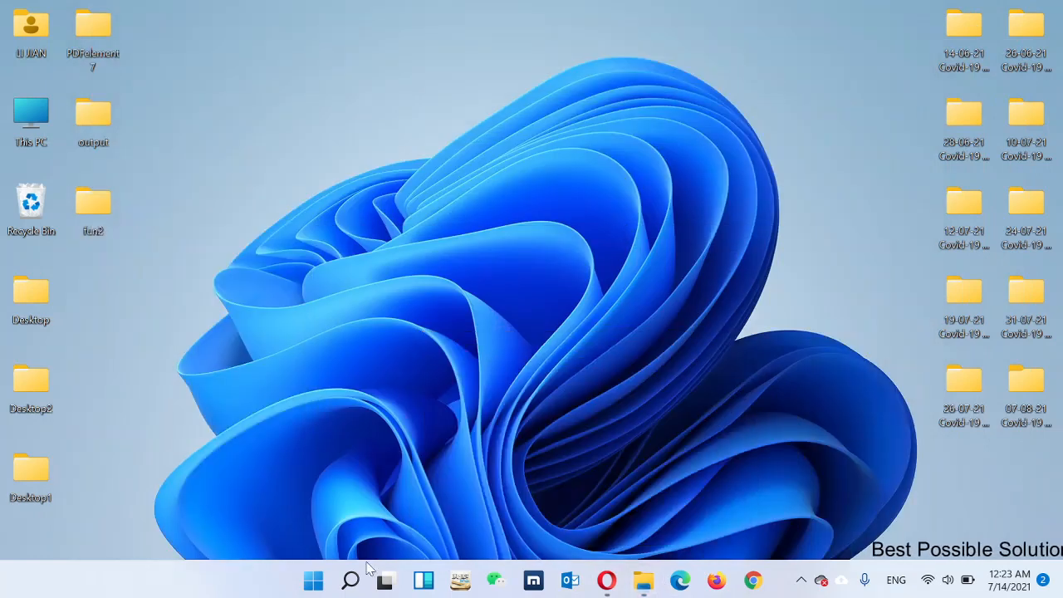
# Switch back and forth between Desktop 1 and Desktop 2, ending on Desktop 2
pyautogui.moveTo(384, 578)
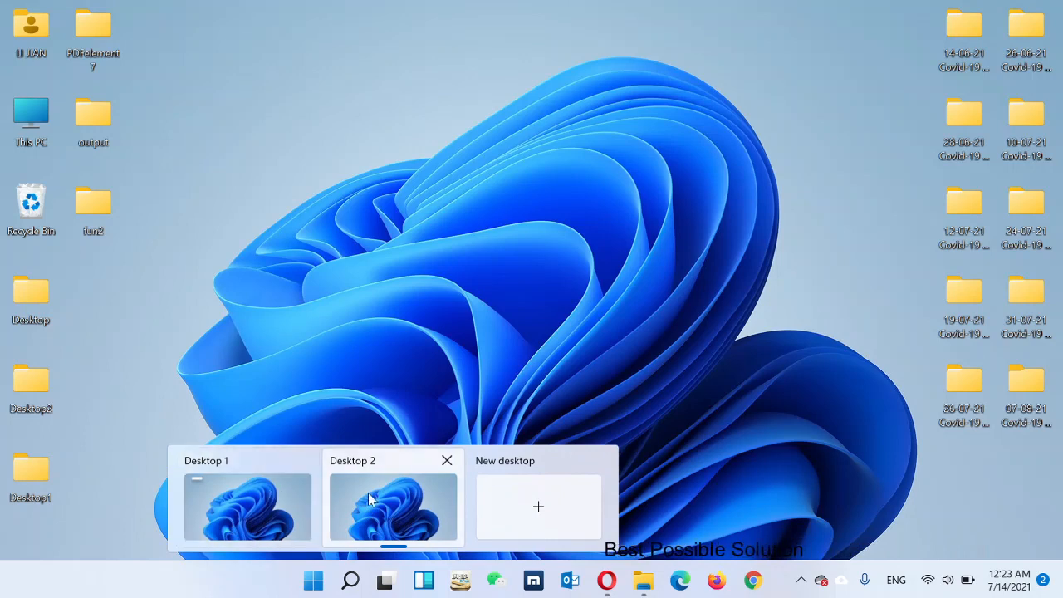
pyautogui.click(265, 507)
pyautogui.click(390, 507)
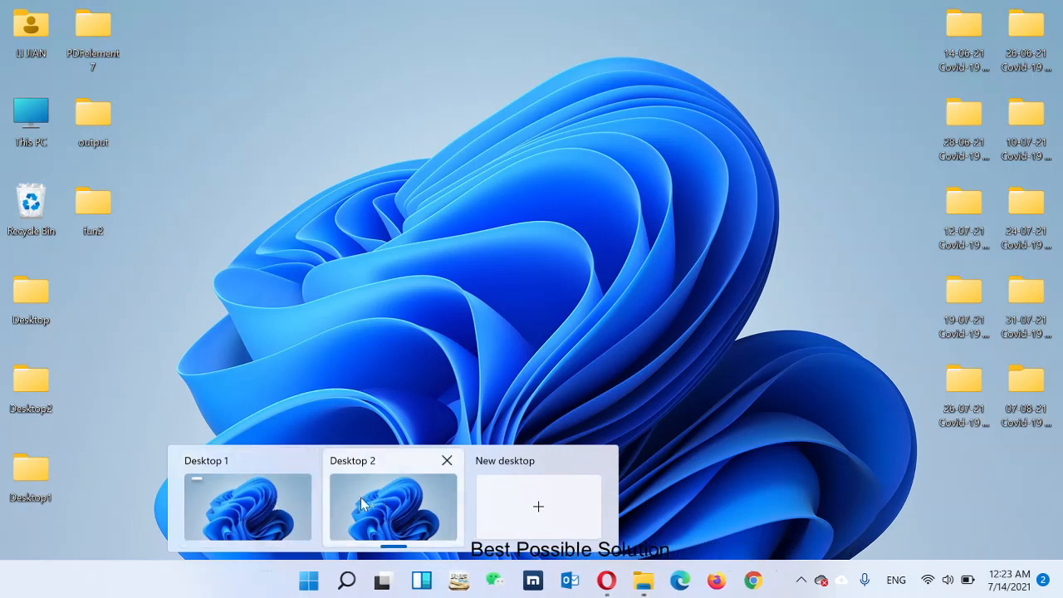
pyautogui.click(293, 505)
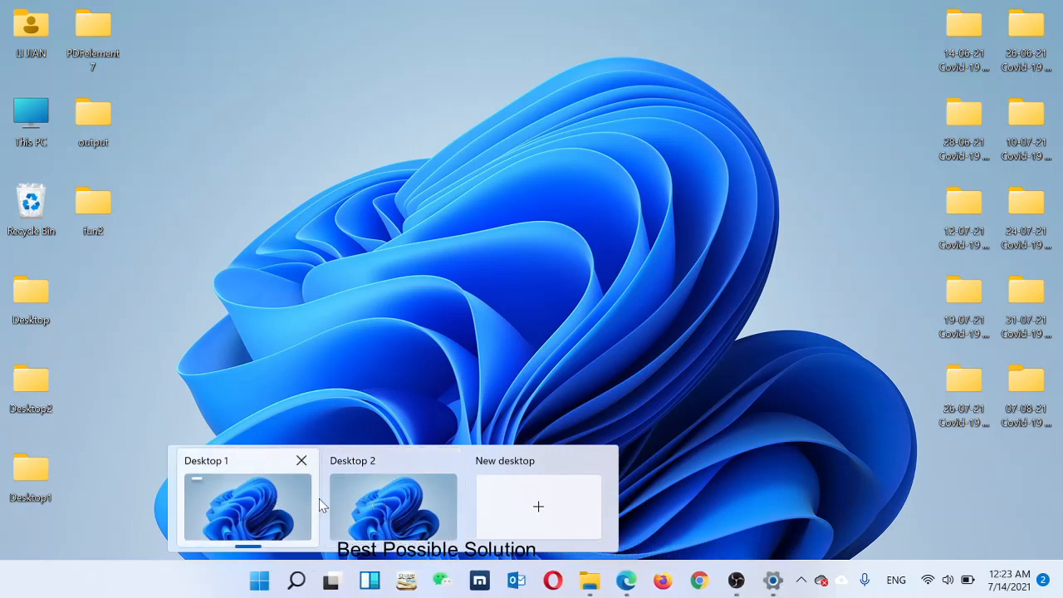
pyautogui.click(379, 507)
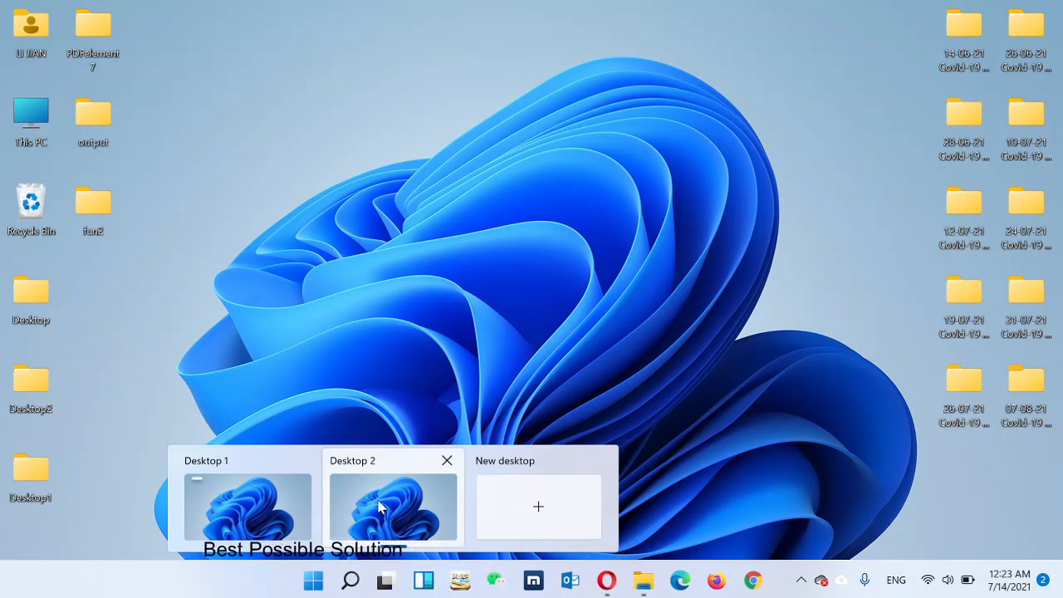